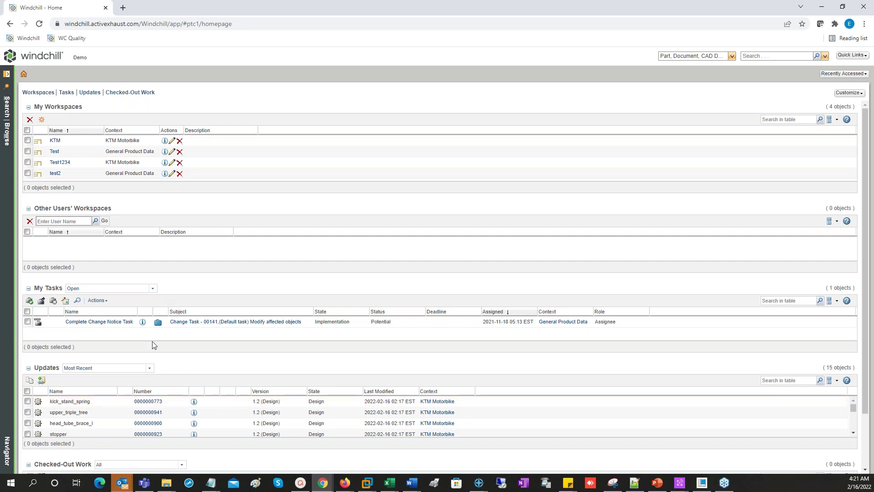
pyautogui.scroll(-1, 152, 345)
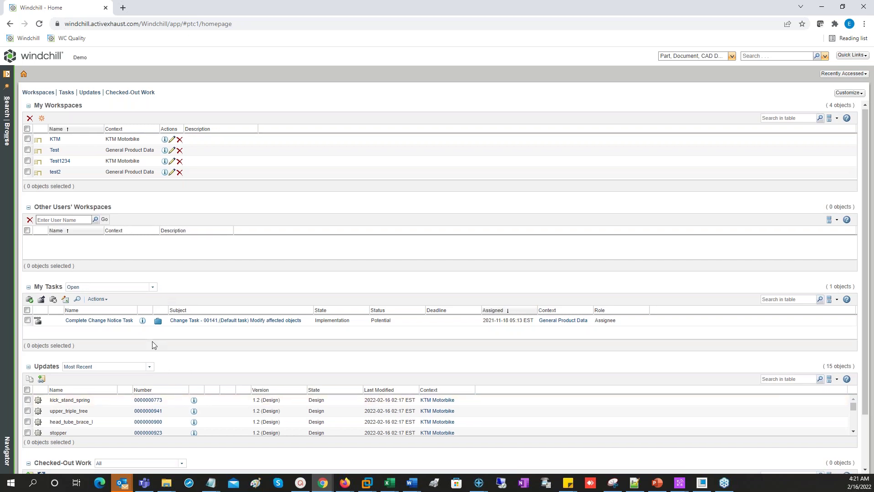
pyautogui.scroll(-1, 152, 344)
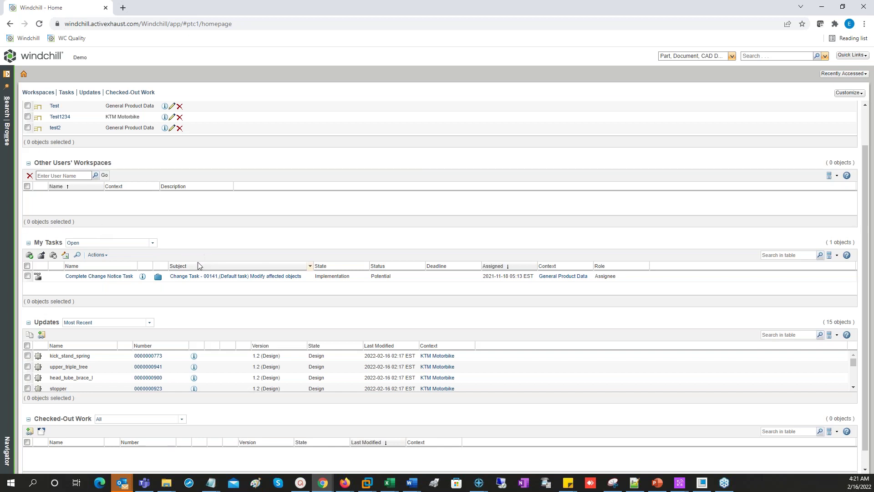
pyautogui.scroll(-1, 199, 273)
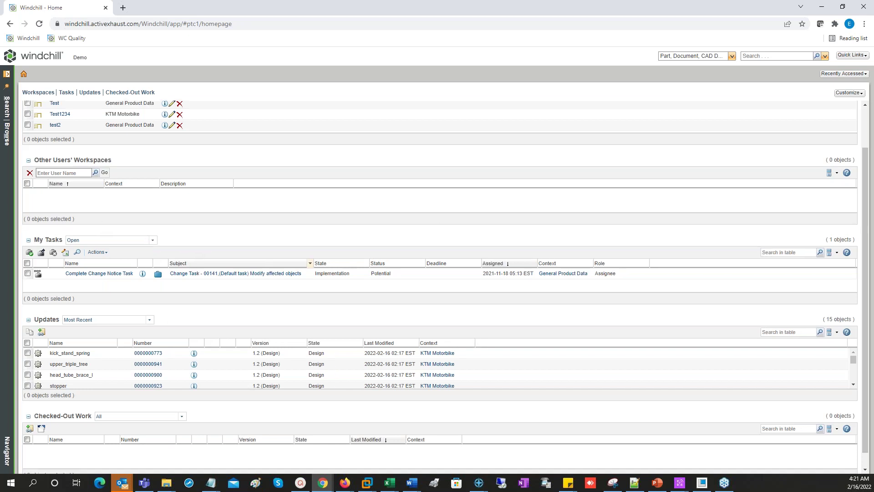
pyautogui.scroll(-1, 202, 272)
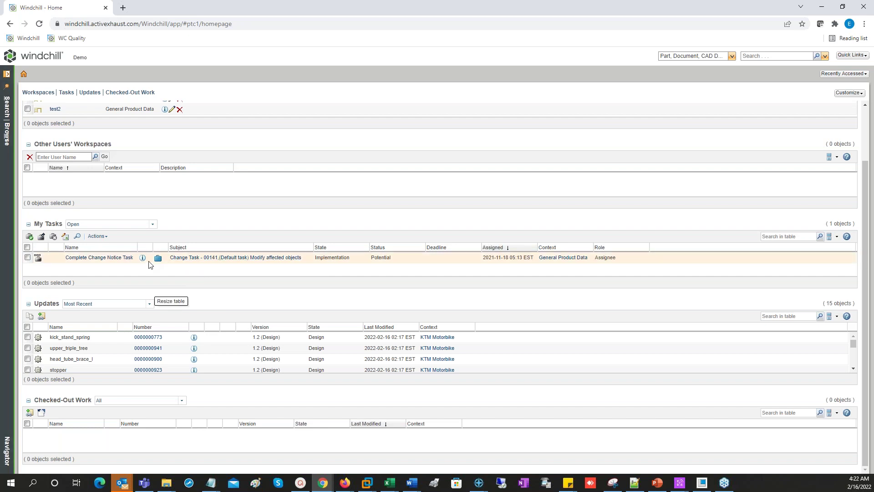
pyautogui.click(153, 226)
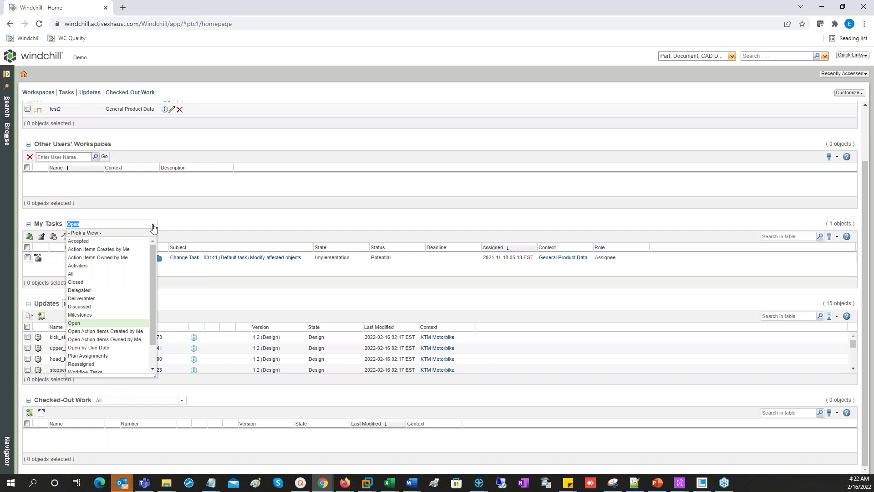
pyautogui.moveTo(153, 287); pyautogui.dragTo(153, 288)
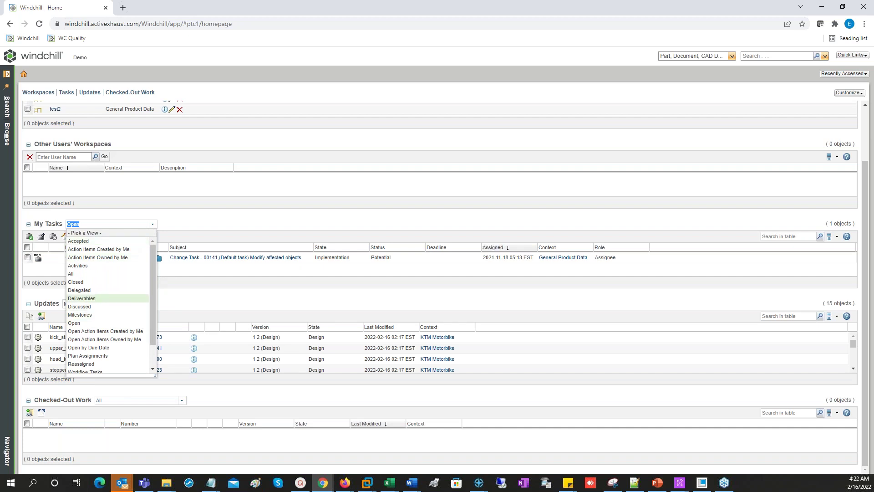
pyautogui.click(108, 282)
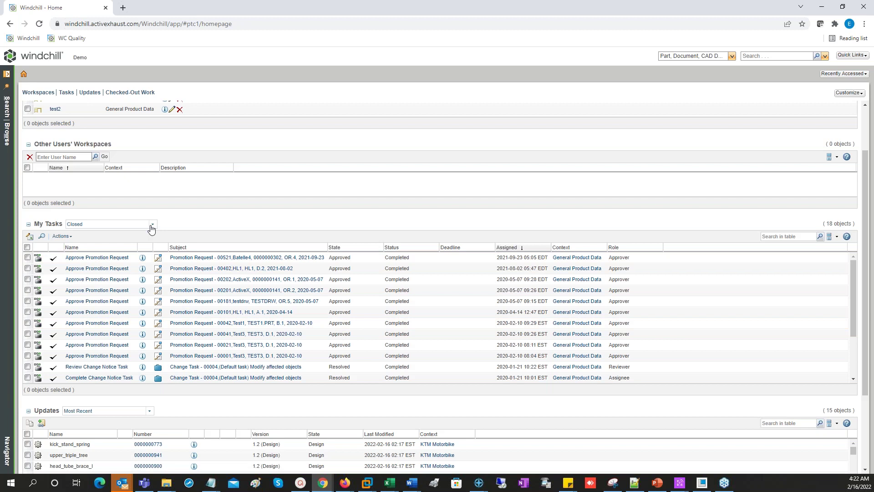
pyautogui.click(152, 225)
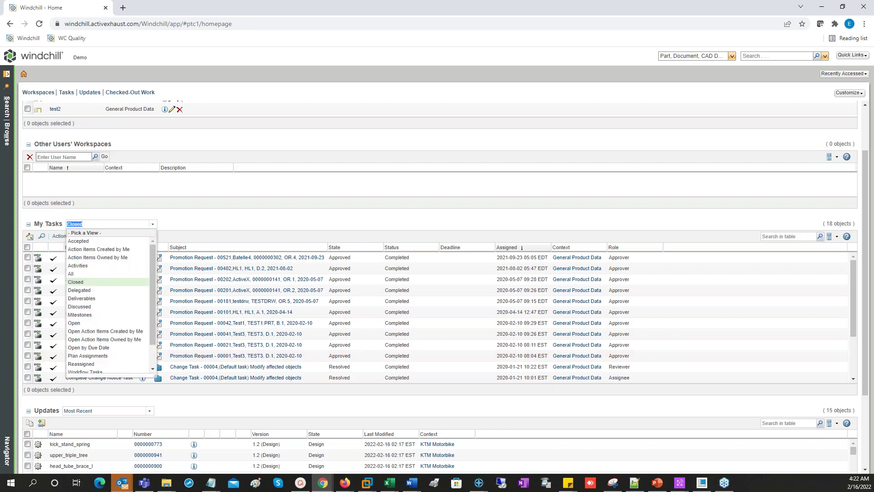
pyautogui.click(75, 323)
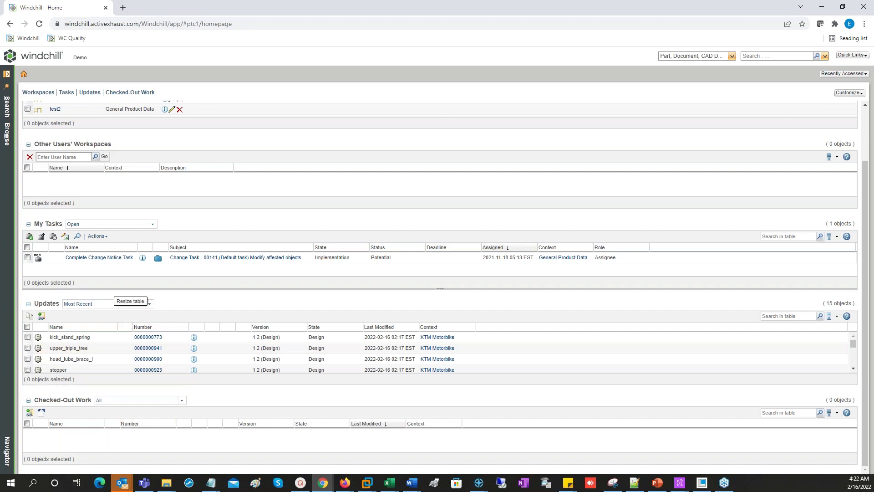
pyautogui.click(7, 120)
# Browse the recently visited products, libraries (Standards) and projects (TestProject) lists.
pyautogui.click(41, 95)
pyautogui.click(58, 94)
pyautogui.click(74, 95)
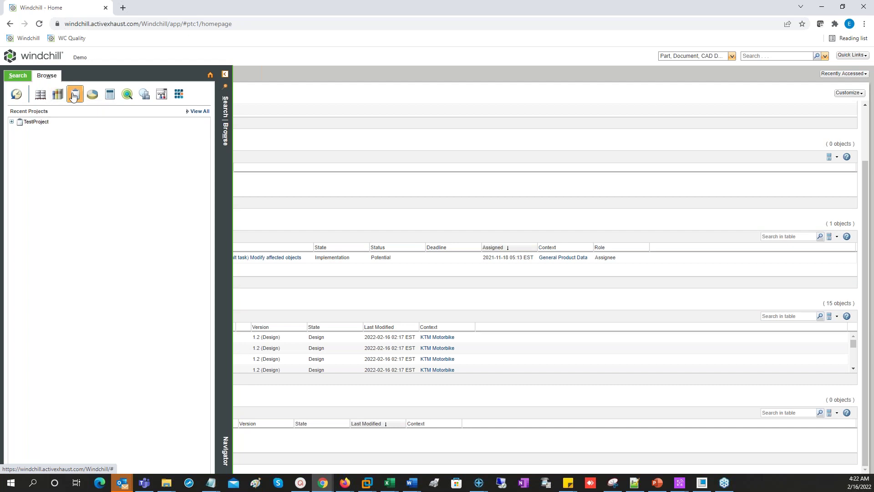
pyautogui.click(42, 96)
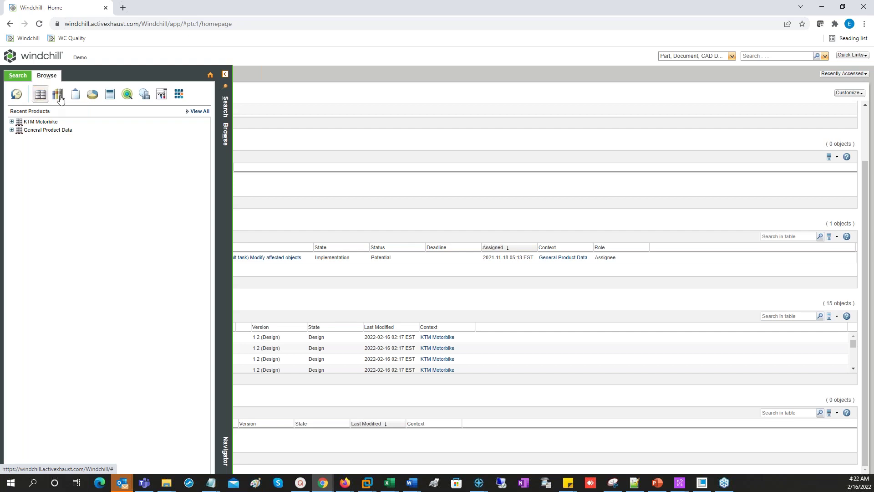
pyautogui.click(58, 95)
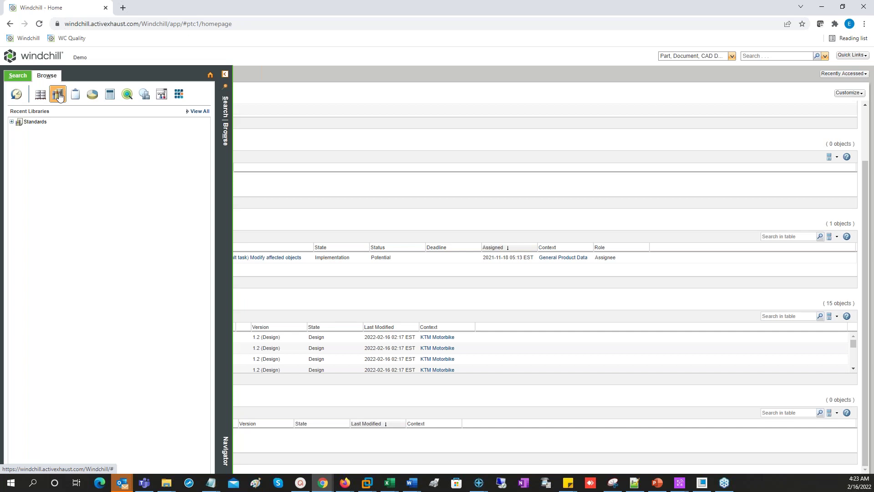
pyautogui.click(76, 95)
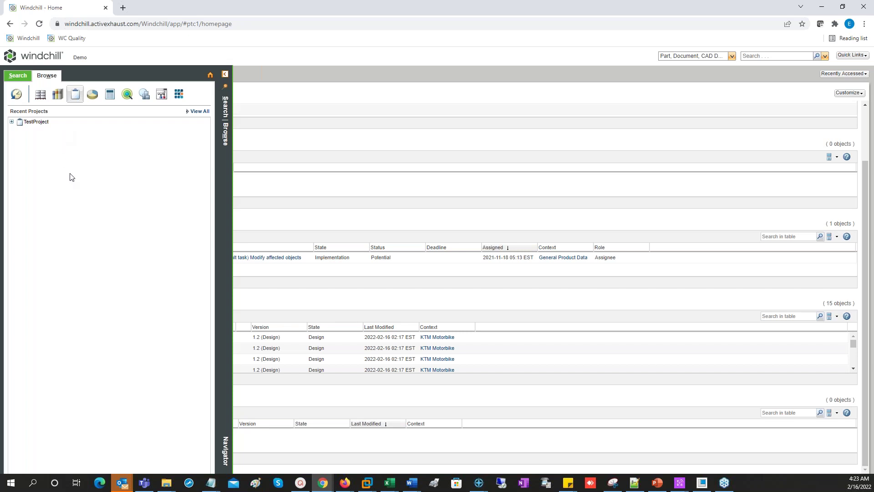
# List the recent products, expand KTM Motorbike, and show its folders.
pyautogui.click(41, 95)
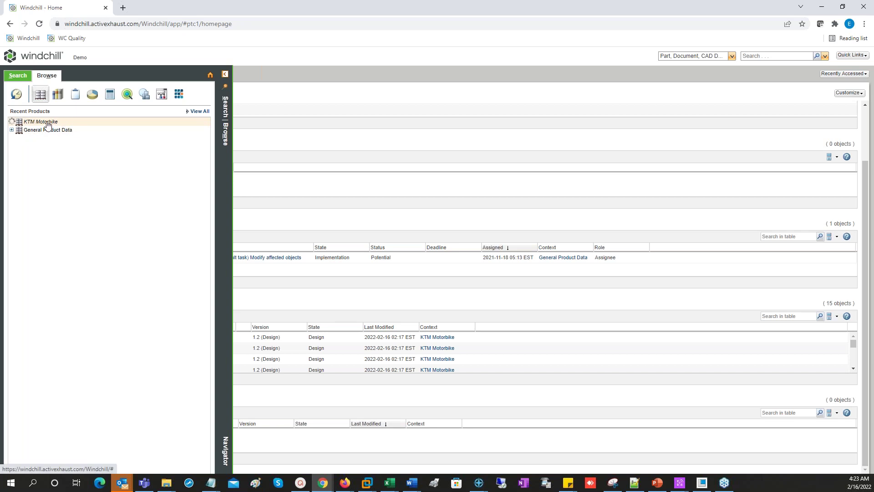
pyautogui.click(12, 121)
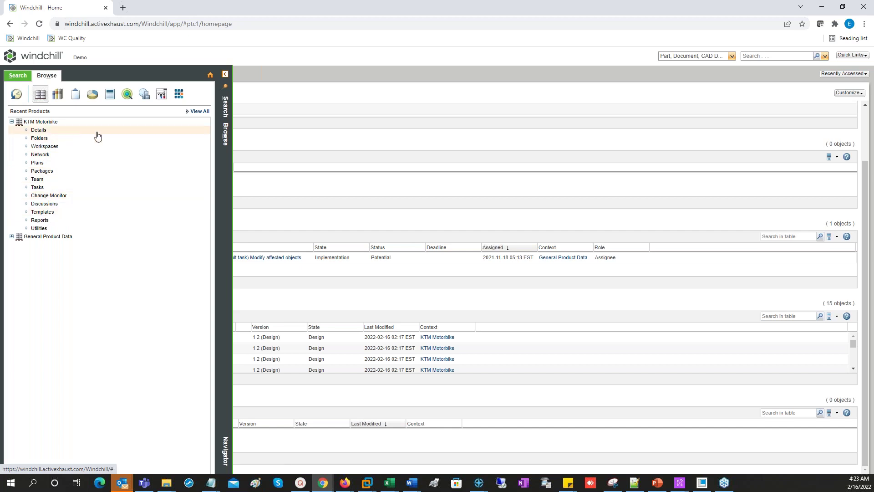
pyautogui.click(39, 138)
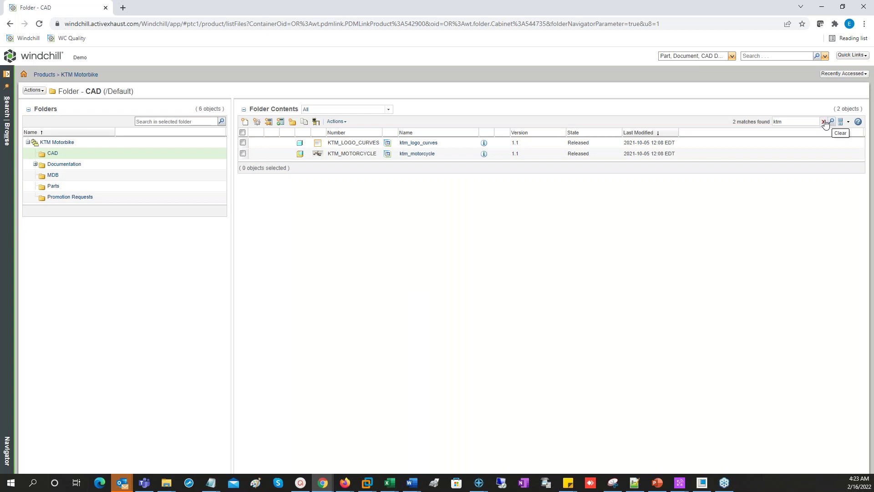
# Clear the ktm filter on the CAD folder, then open Documentation > Test Documents.
pyautogui.click(53, 154)
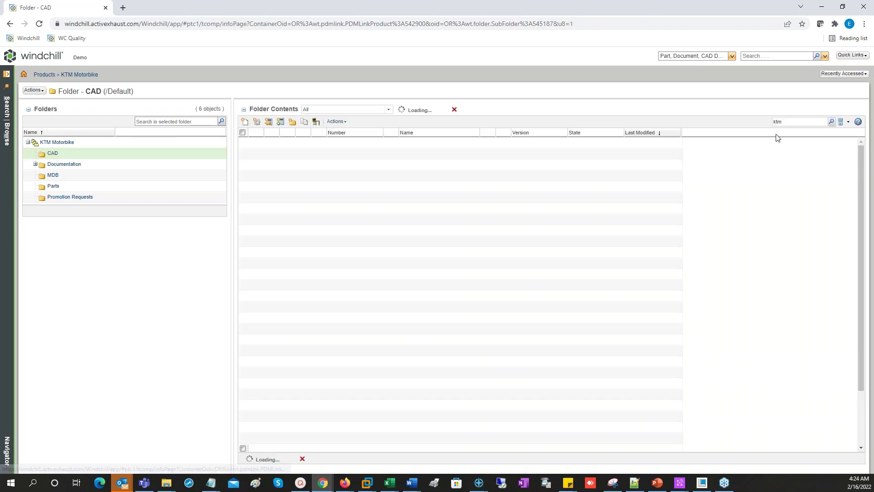
pyautogui.click(823, 121)
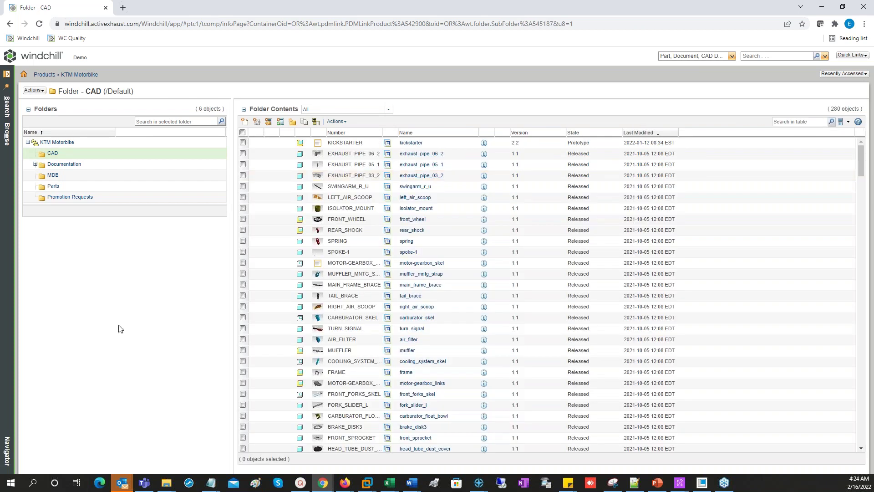
pyautogui.click(65, 164)
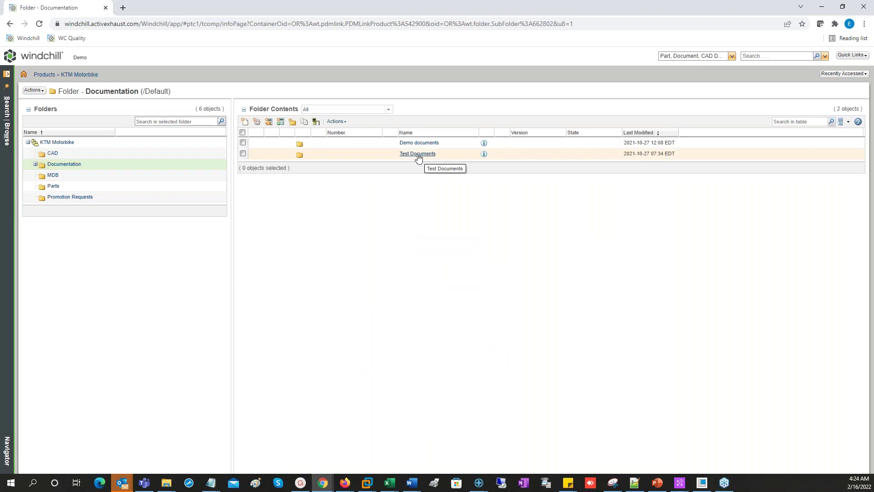
pyautogui.click(418, 154)
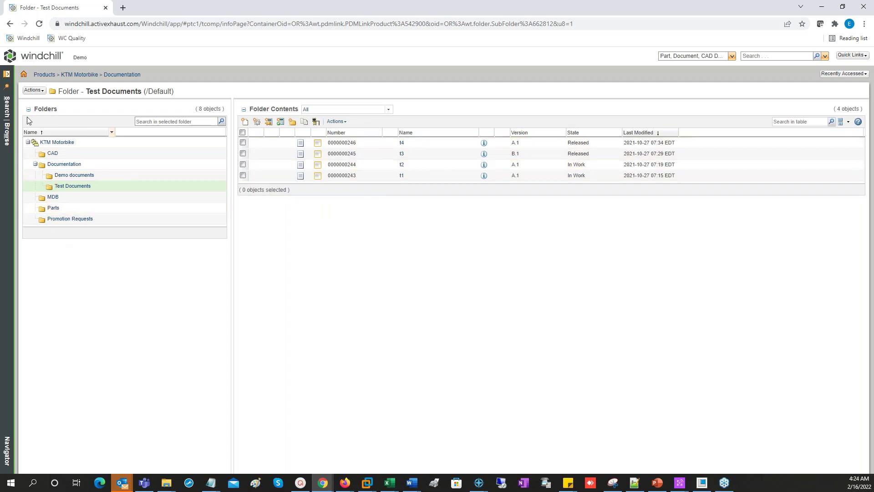
pyautogui.click(7, 132)
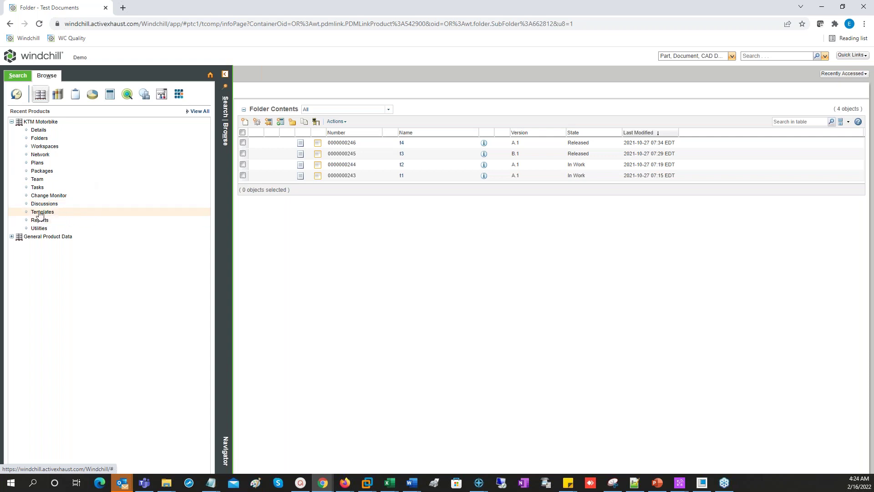
pyautogui.click(37, 179)
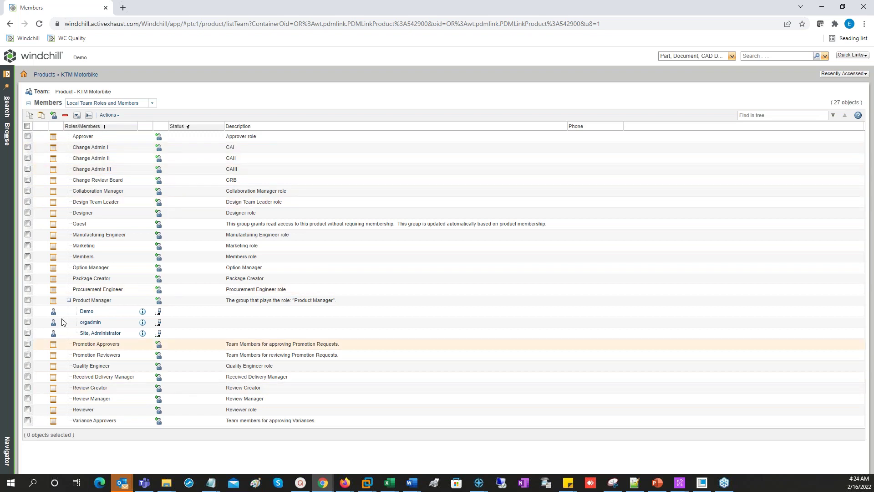
pyautogui.moveTo(112, 299); pyautogui.dragTo(76, 300)
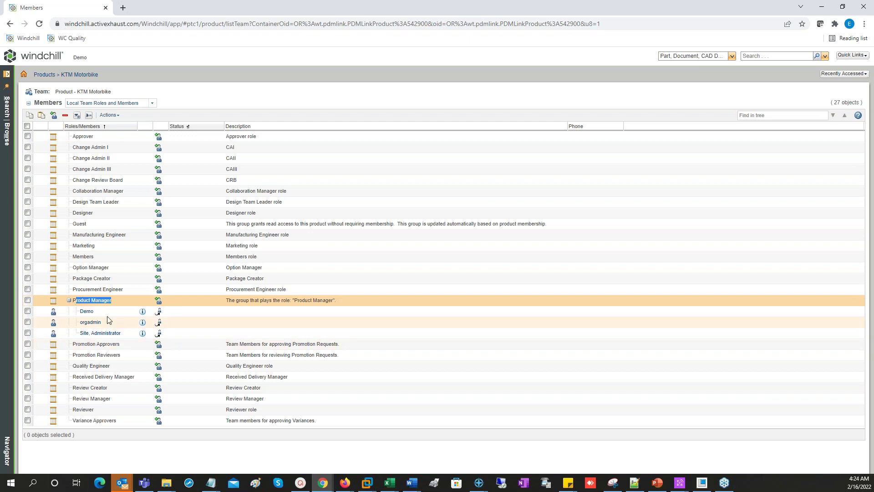
pyautogui.click(75, 308)
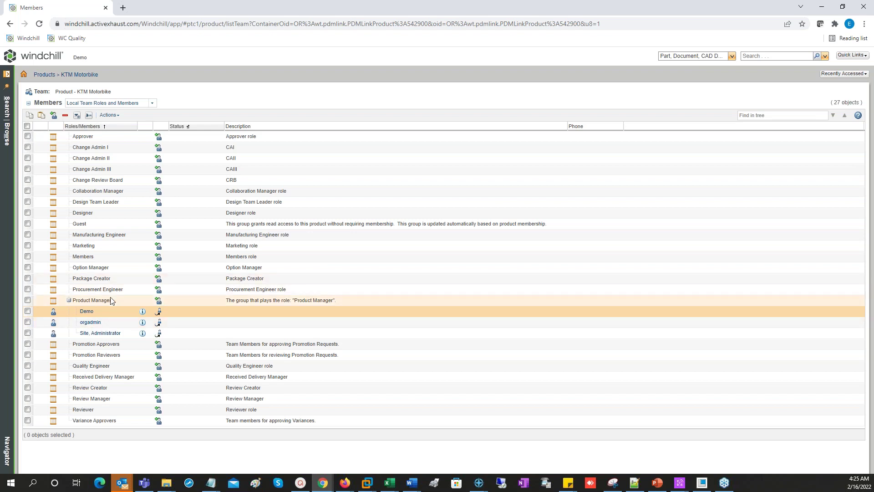
pyautogui.click(6, 130)
pyautogui.click(43, 144)
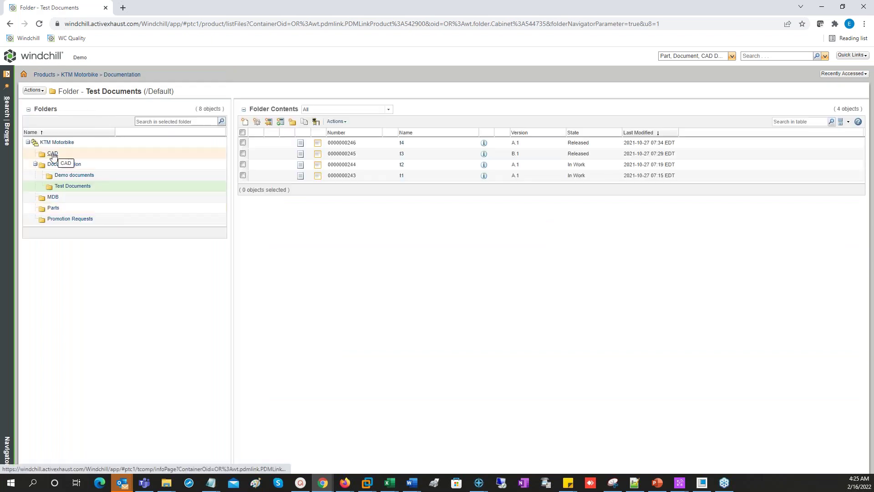
# Preview the exhaust_pipe_06_2 part in interactive 3-D and rotate the elbow pipe.
pyautogui.click(52, 155)
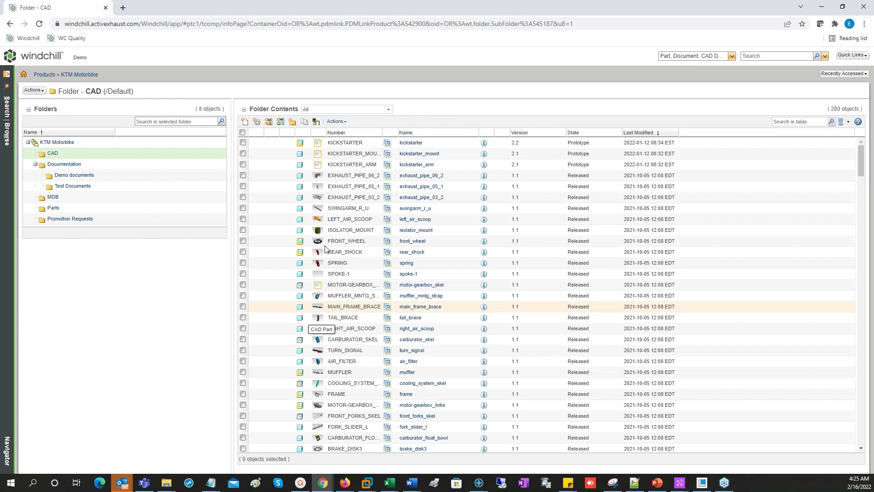
pyautogui.click(318, 176)
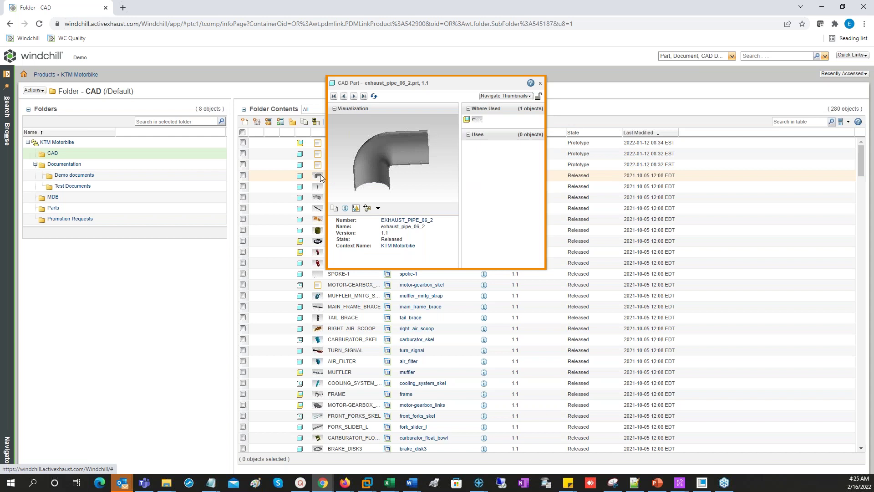
pyautogui.click(364, 169)
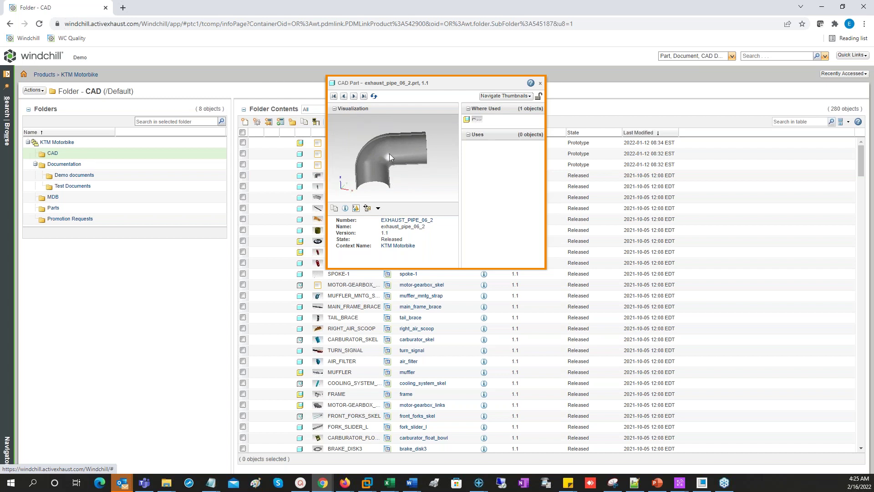
pyautogui.moveTo(396, 155); pyautogui.dragTo(410, 186)
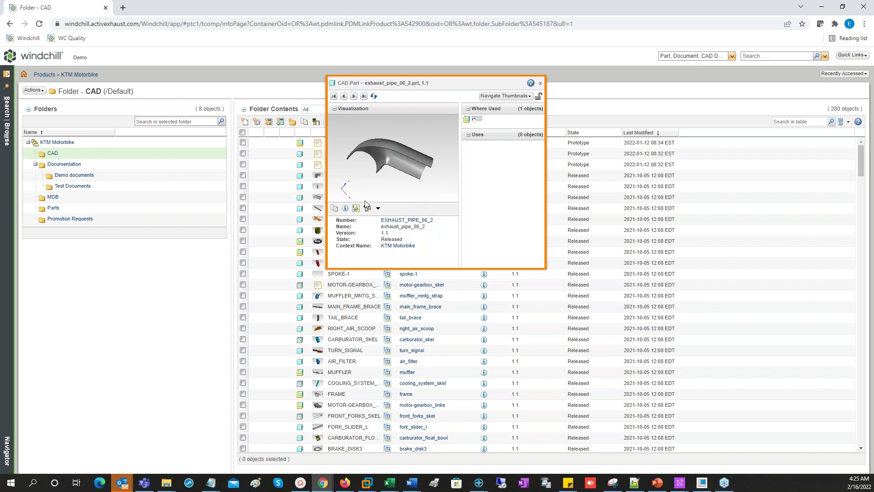
# Go to the rear_shock assembly, rotate its preview end-on, and open its information page.
pyautogui.moveTo(324, 241)
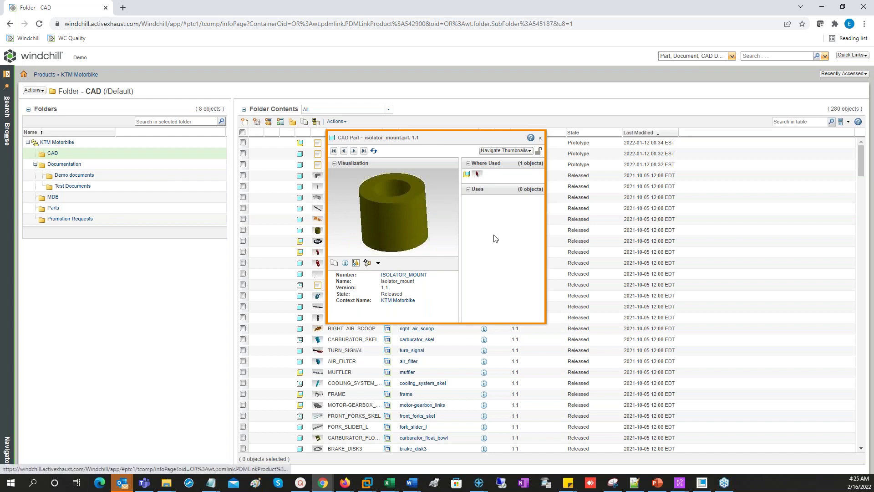
pyautogui.click(477, 176)
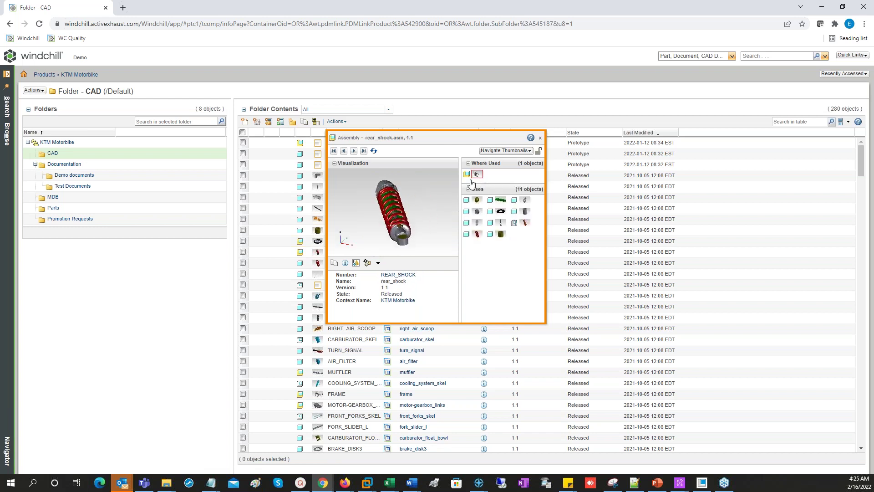
pyautogui.moveTo(411, 206); pyautogui.dragTo(389, 227)
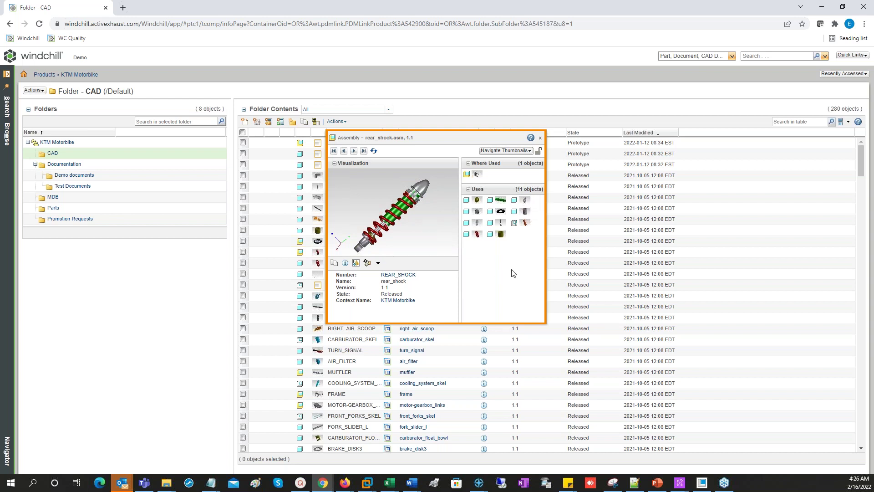
pyautogui.moveTo(424, 191); pyautogui.dragTo(453, 191)
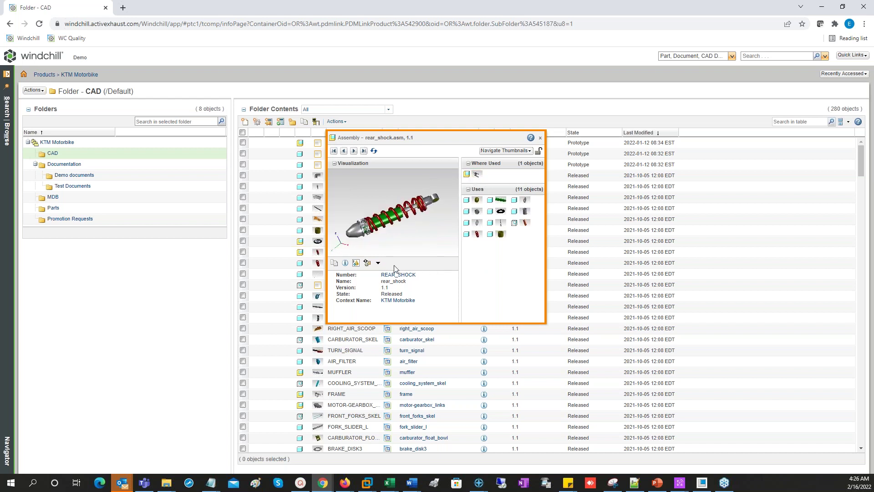
pyautogui.click(345, 263)
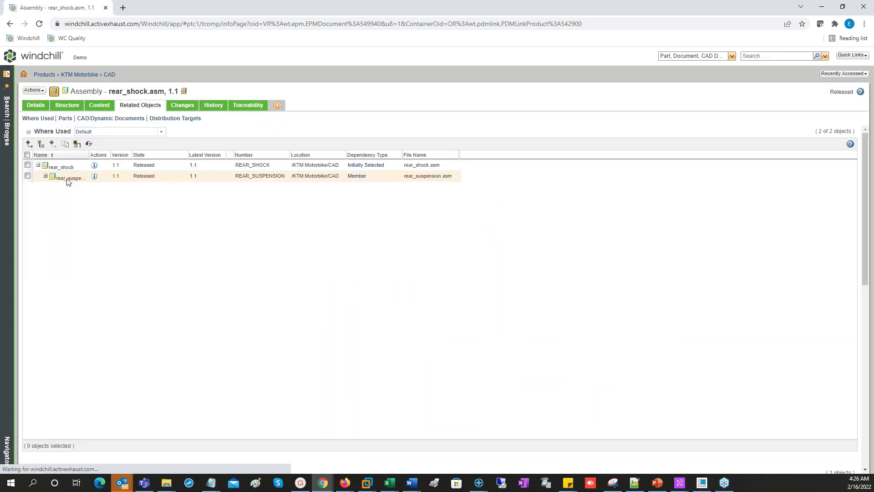
# Show rear_shock.asm's Details and highlight Released in its life-cycle State field.
pyautogui.click(35, 105)
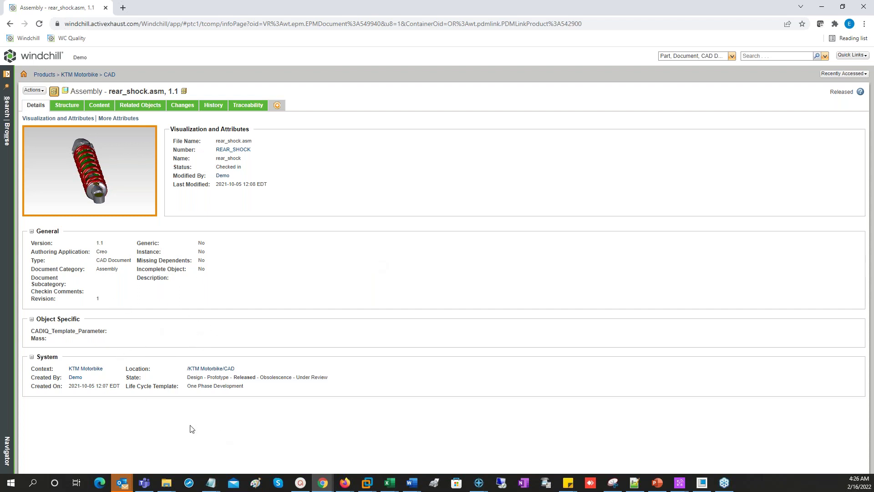
pyautogui.moveTo(187, 378); pyautogui.dragTo(331, 386)
pyautogui.click(216, 421)
pyautogui.doubleClick(245, 377)
# Review rear_shock.asm's Structure Uses table and its CAD document attributes.
pyautogui.click(67, 106)
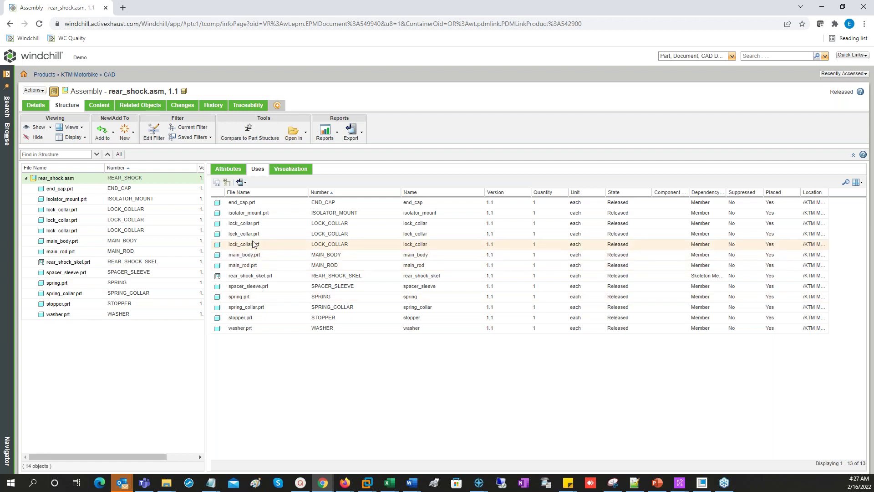
pyautogui.click(228, 169)
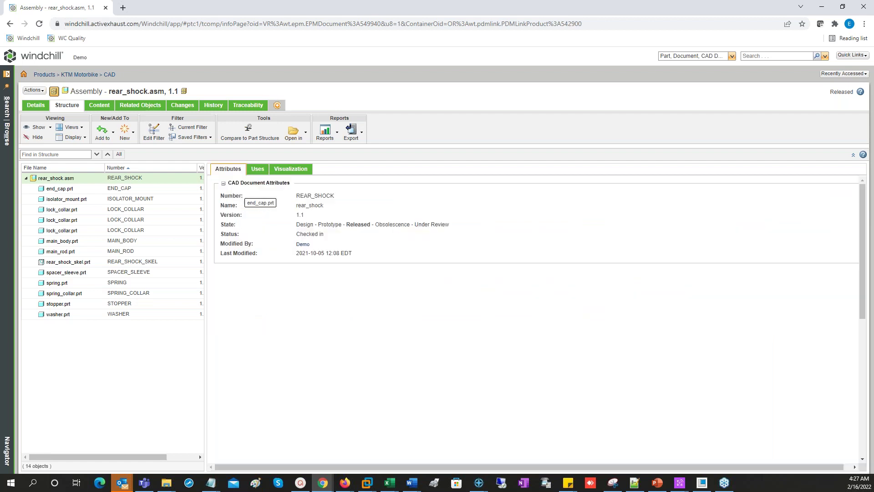
# Orbit the rear_shock 3-D model, select its main rod, and run the Multilevel Report.
pyautogui.click(299, 170)
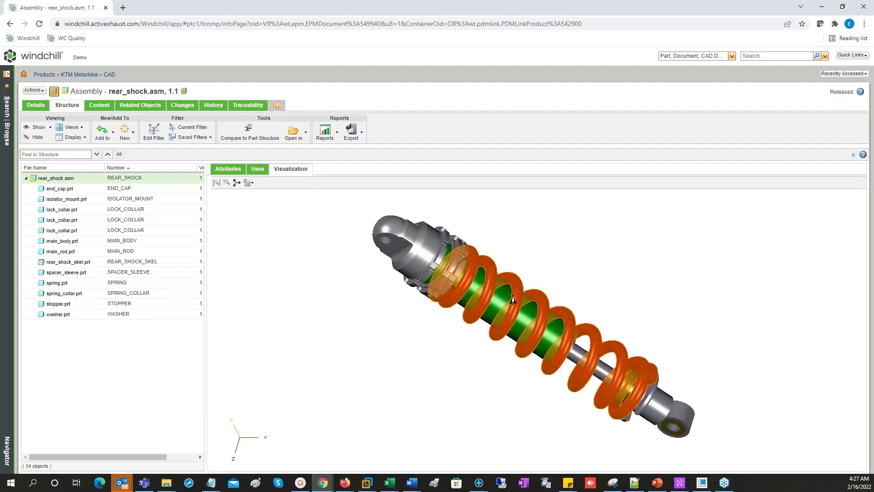
pyautogui.moveTo(487, 312); pyautogui.dragTo(539, 380, button='middle')
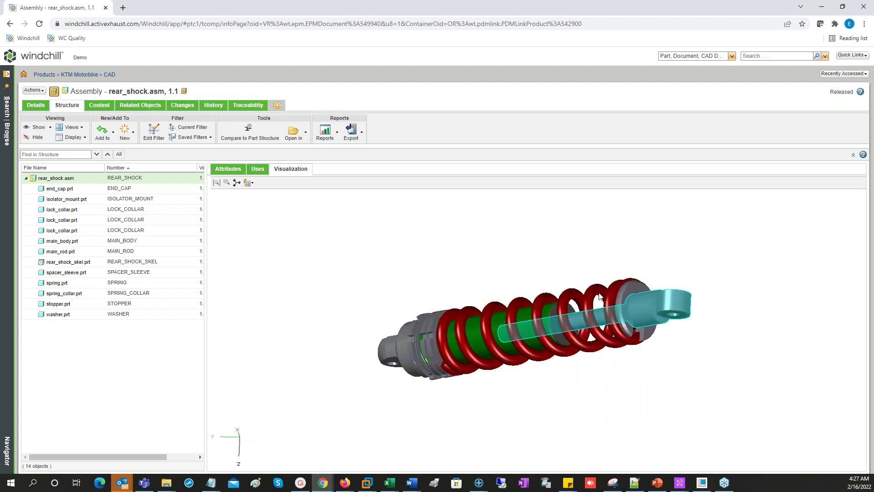
pyautogui.click(540, 325)
pyautogui.click(337, 134)
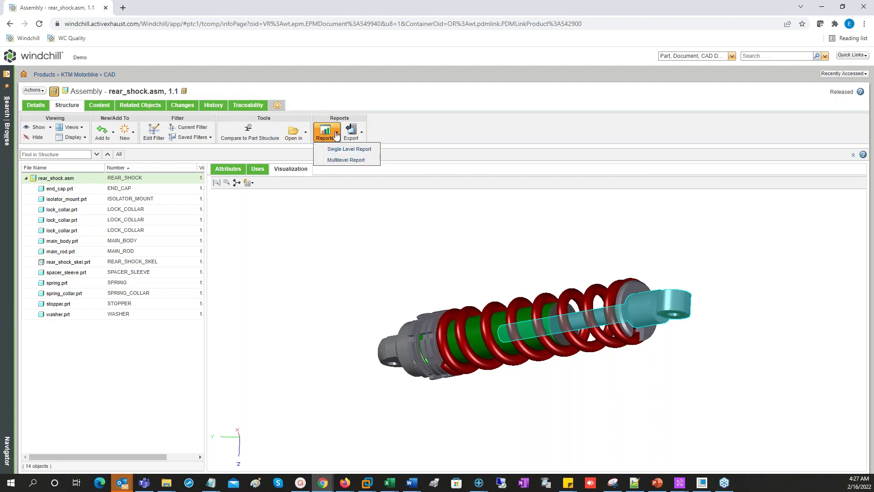
pyautogui.click(354, 161)
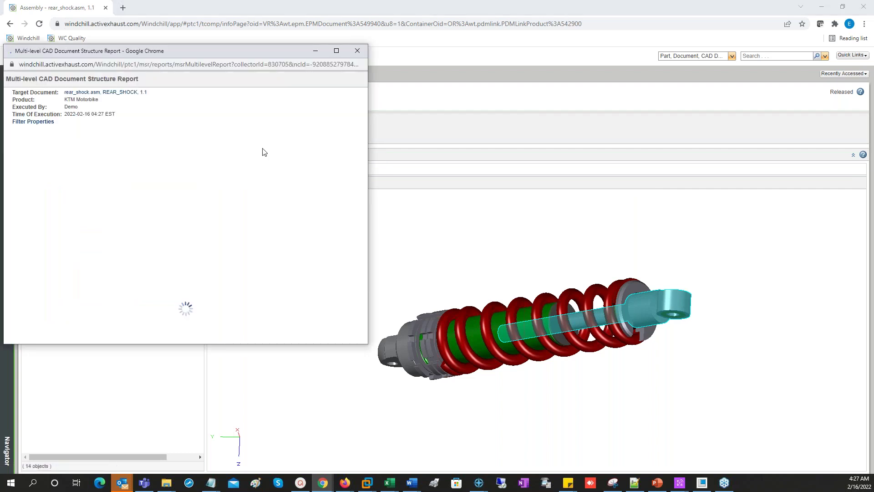
# Maximize the structure report, export it to XLSX and XLS, and open the downloaded file.
pyautogui.click(336, 51)
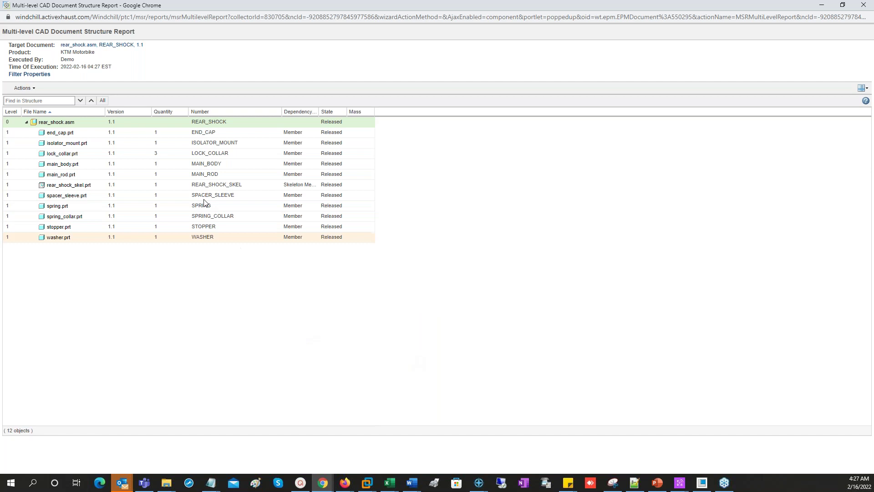
pyautogui.click(24, 88)
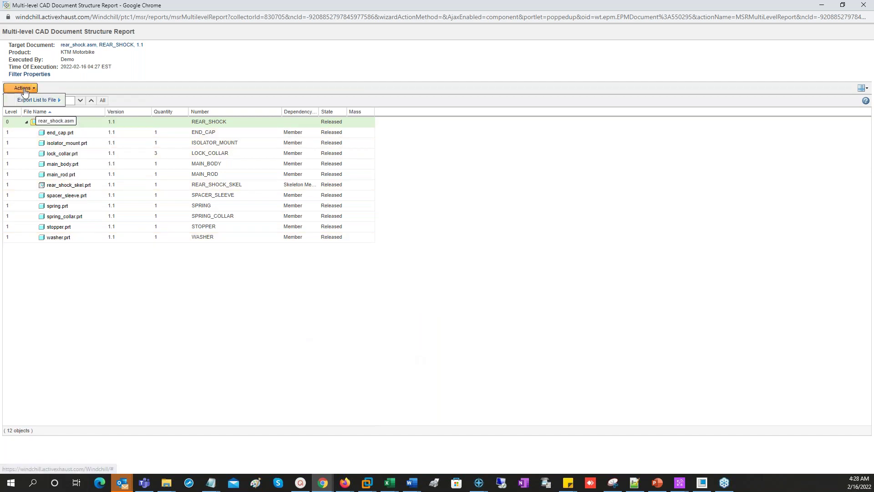
pyautogui.moveTo(60, 100)
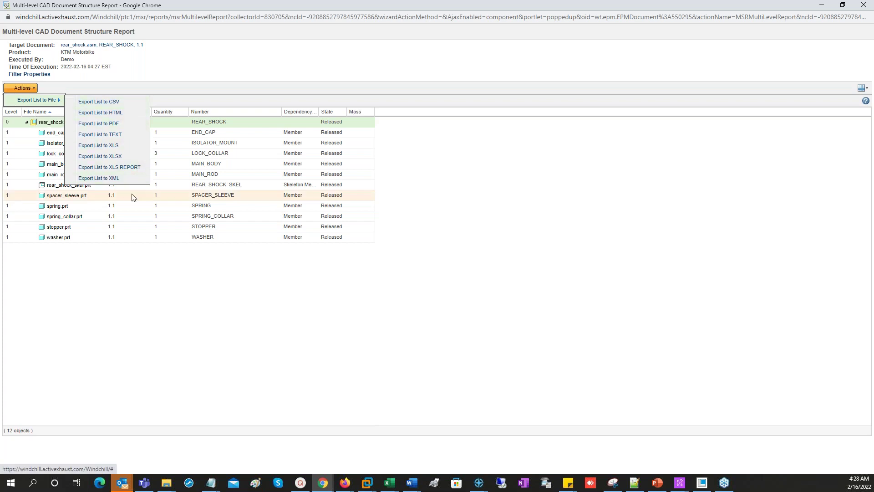
pyautogui.click(114, 157)
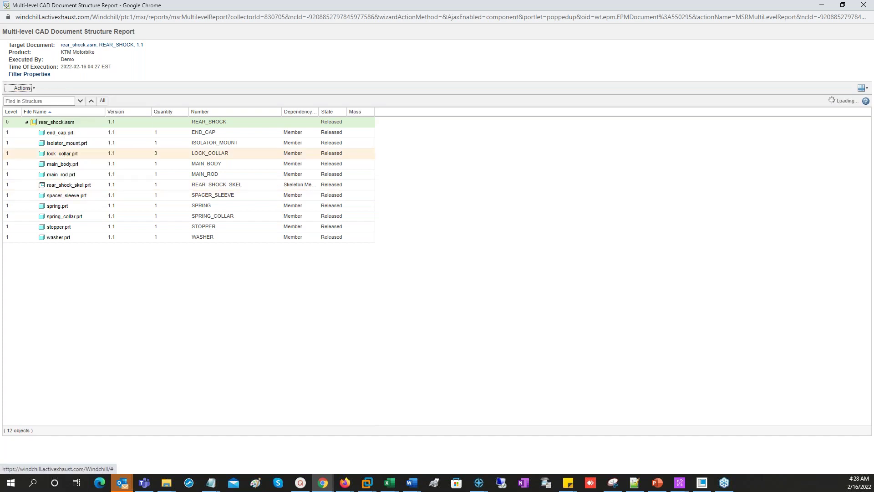
pyautogui.click(493, 277)
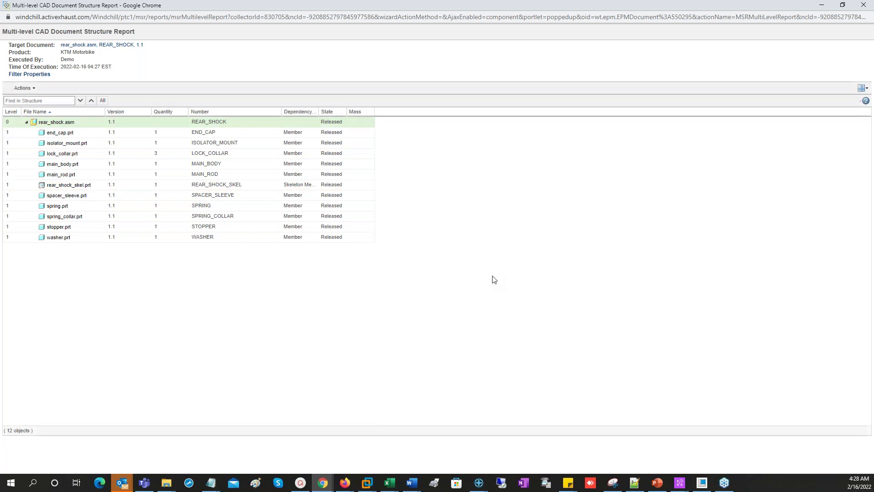
pyautogui.click(23, 88)
pyautogui.moveTo(38, 99)
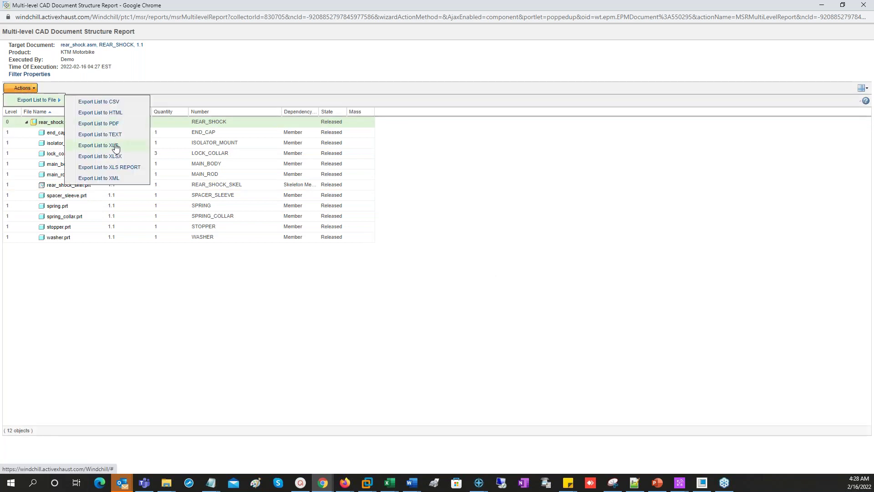
pyautogui.click(115, 146)
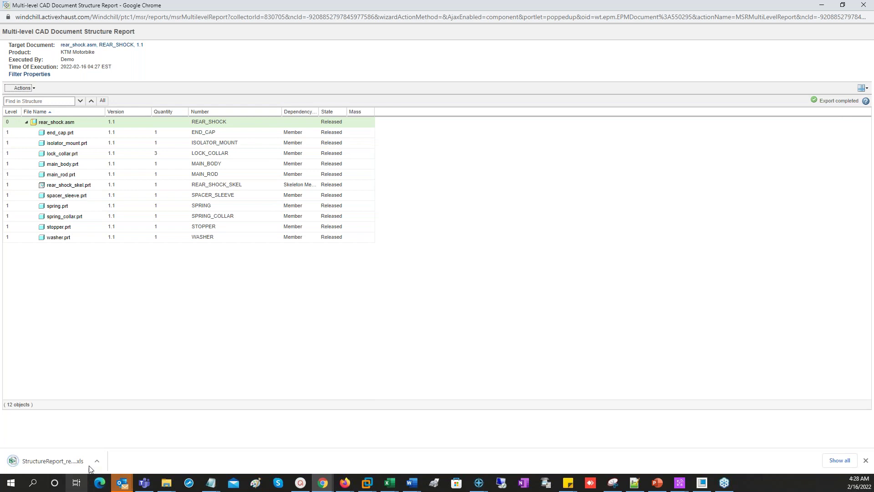
pyautogui.click(56, 461)
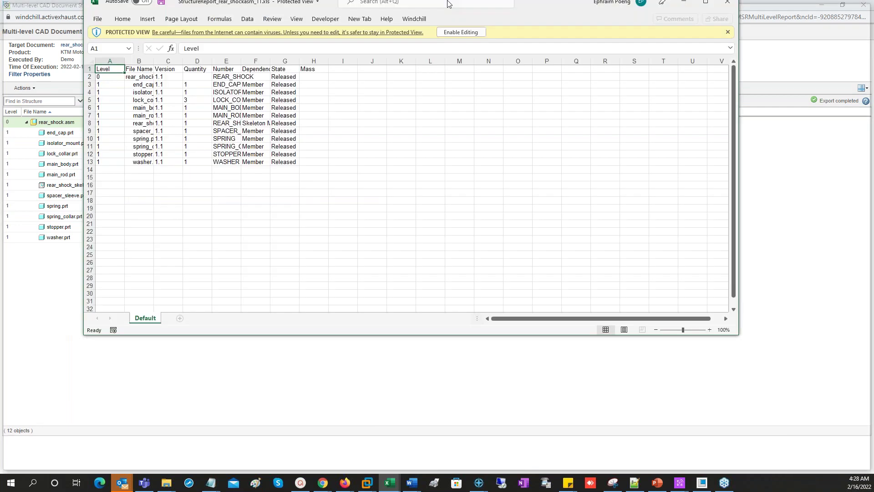
# Maximize Excel, autofit column B to the full file names, minimize Excel, and close the report.
pyautogui.doubleClick(448, 4)
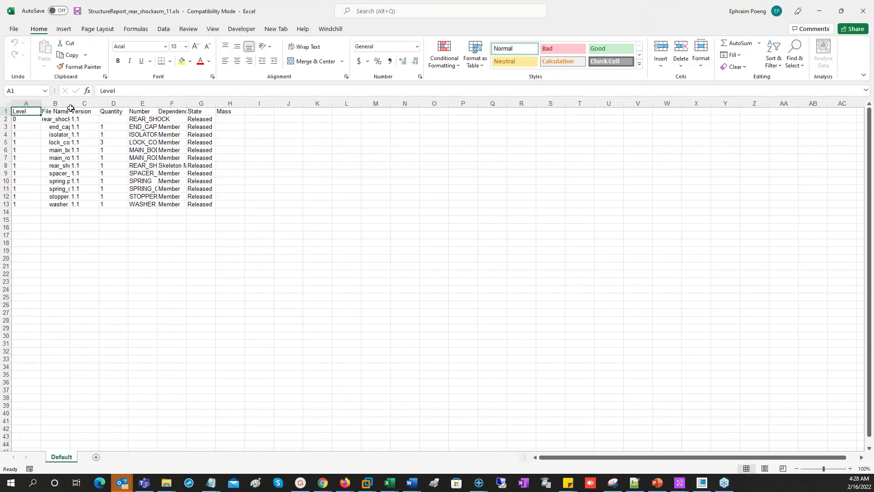
pyautogui.doubleClick(70, 108)
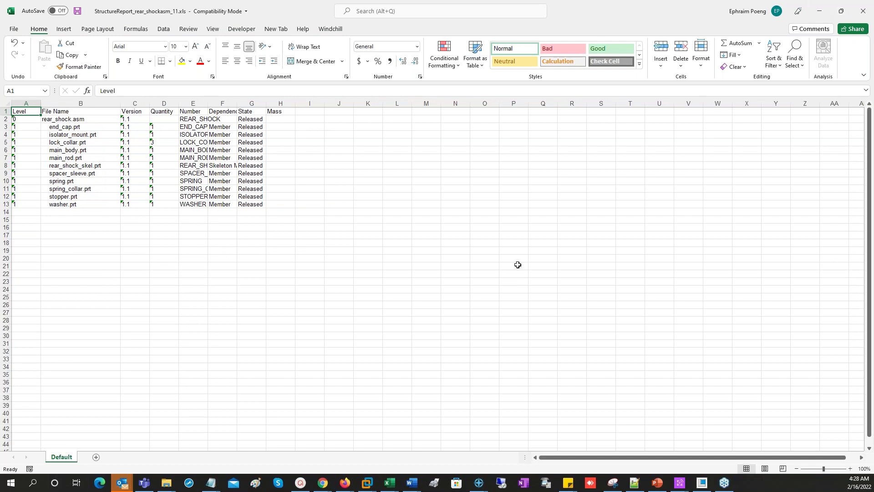
pyautogui.click(819, 11)
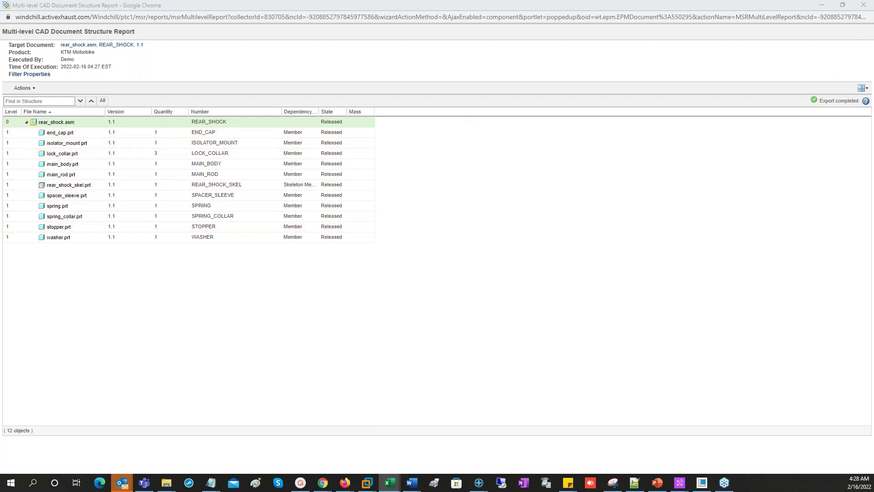
pyautogui.click(863, 5)
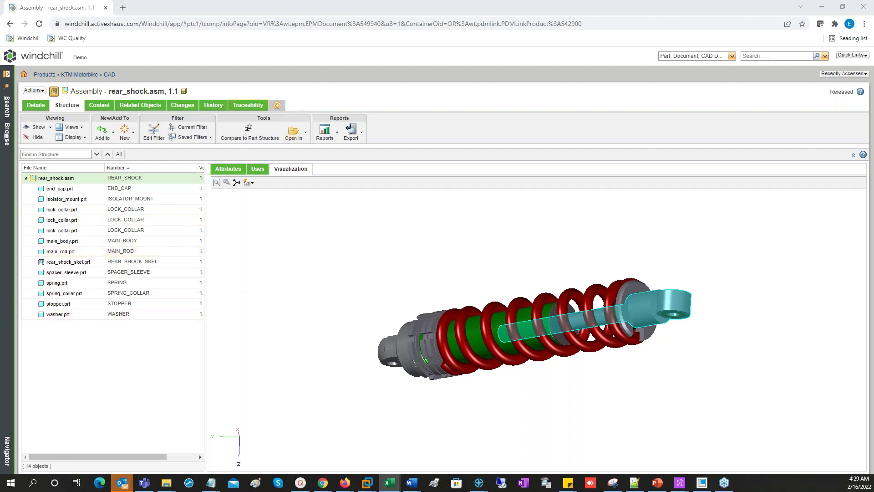
pyautogui.click(146, 106)
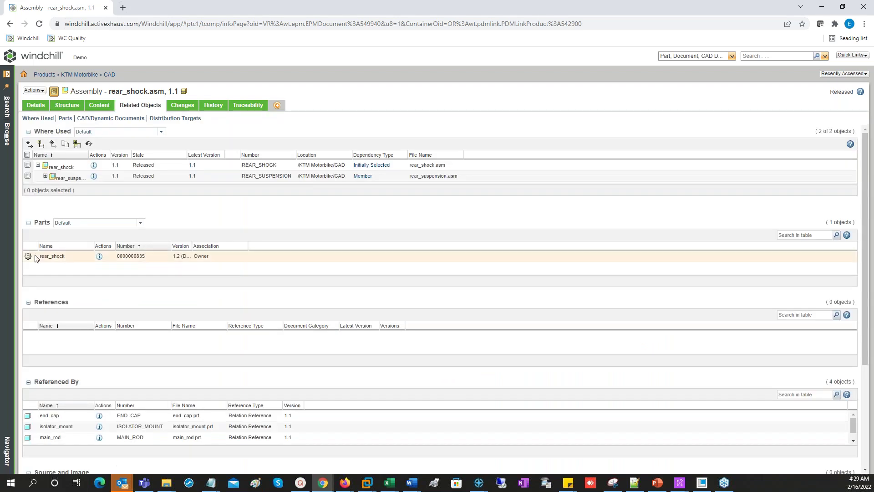
pyautogui.click(99, 257)
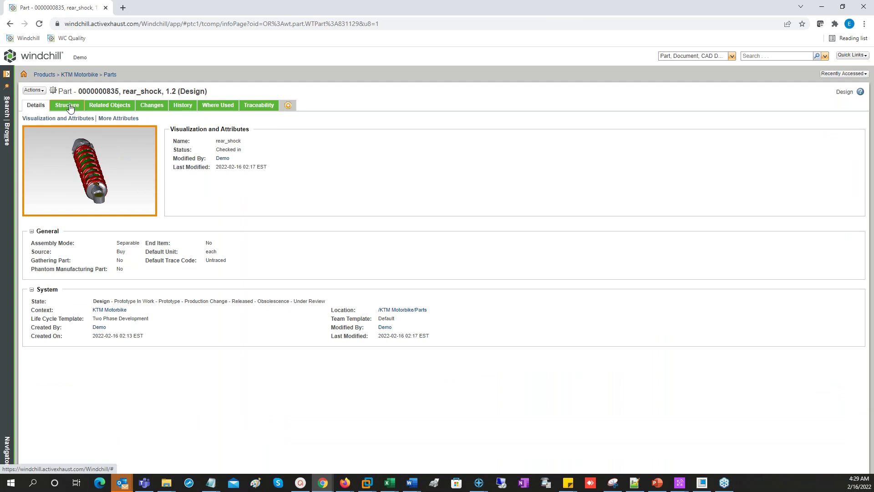
# Show the rear_shock part's structure, browse the BOM report types, then select lock_collar.
pyautogui.click(68, 106)
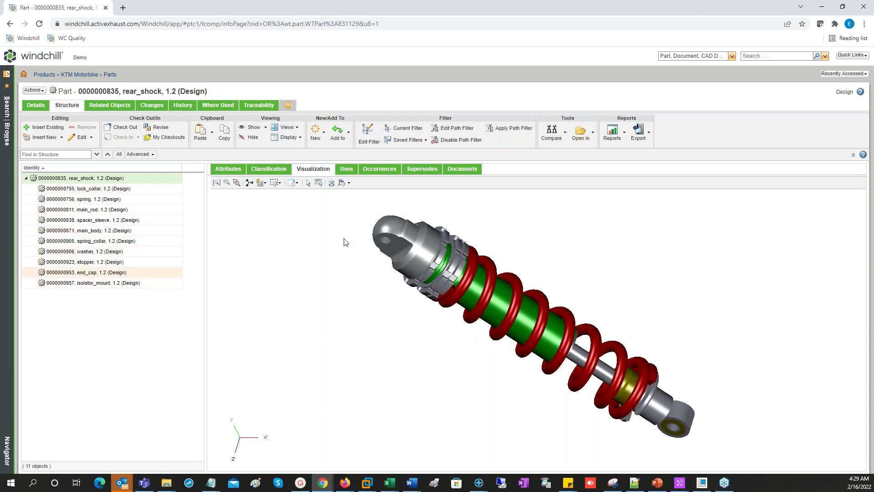
pyautogui.click(613, 132)
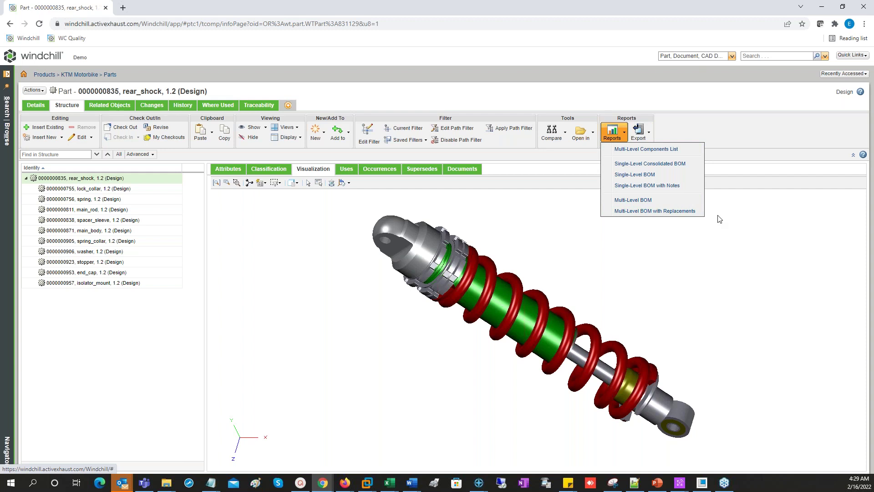
pyautogui.click(78, 192)
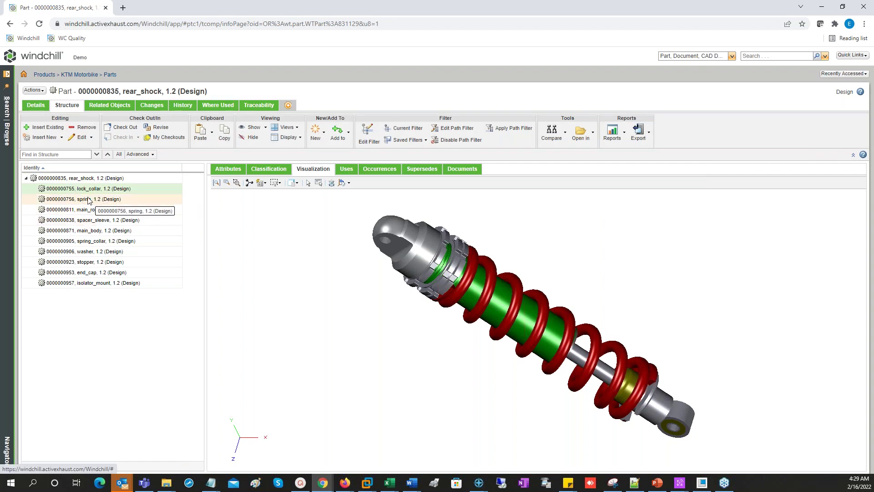
pyautogui.rightClick(90, 201)
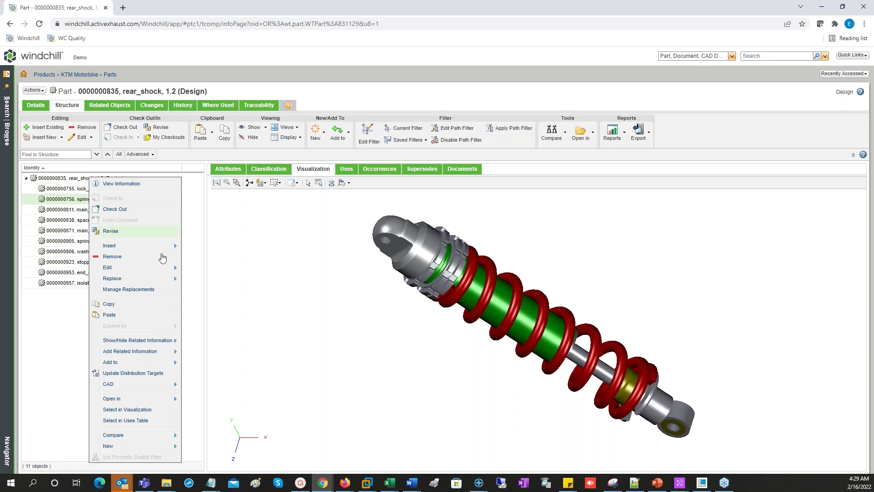
pyautogui.moveTo(172, 278)
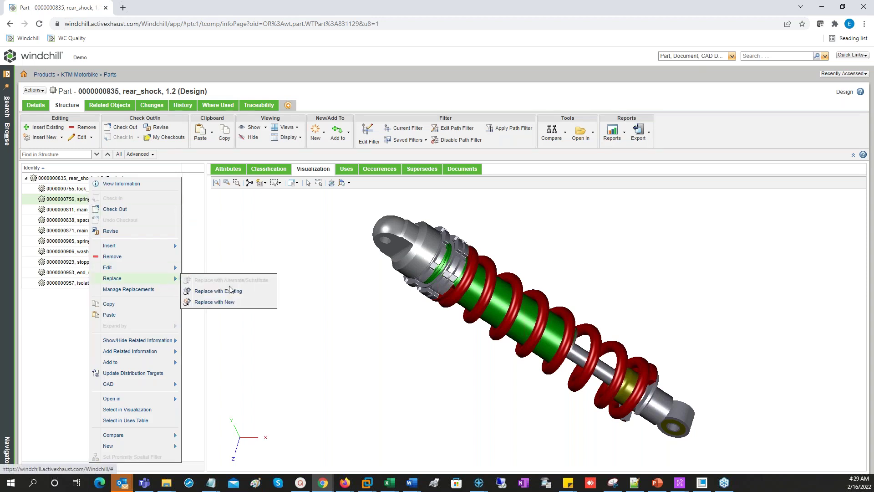
pyautogui.click(144, 292)
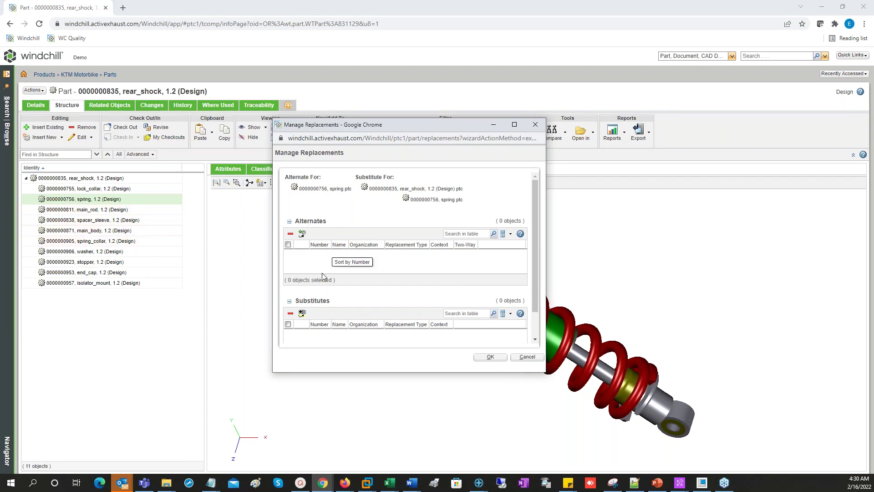
pyautogui.doubleClick(314, 222)
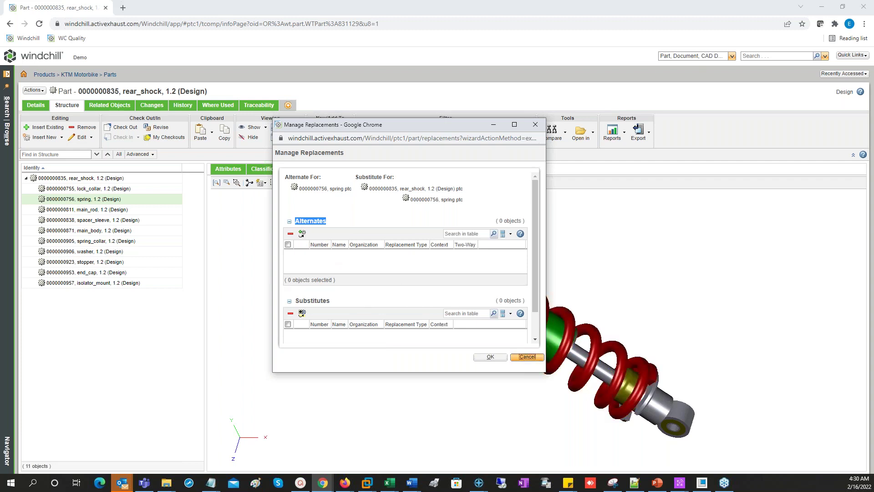
pyautogui.click(527, 356)
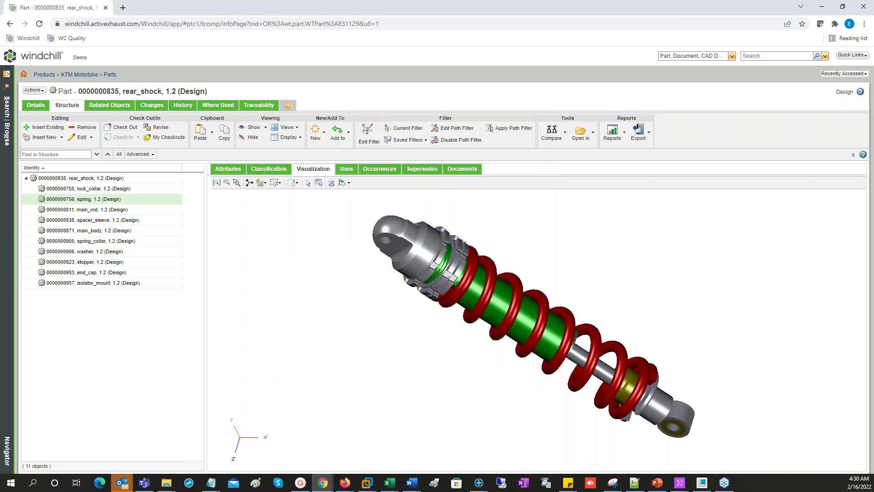
pyautogui.click(86, 179)
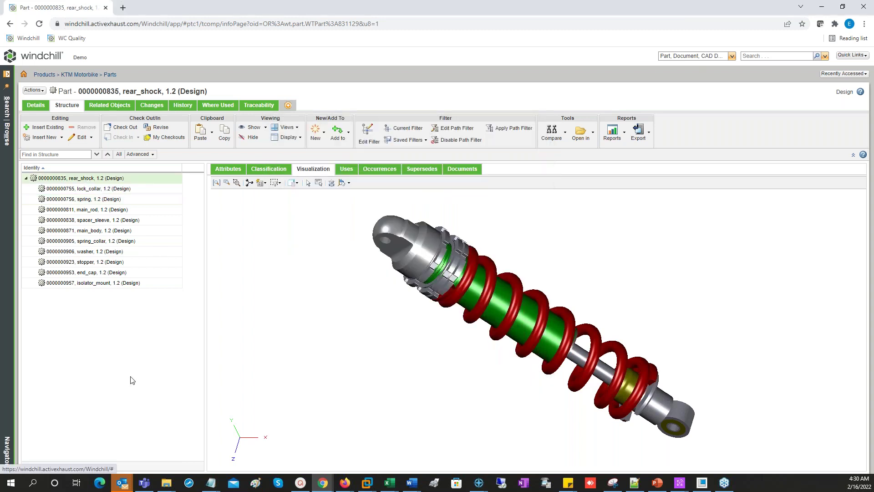
pyautogui.rightClick(86, 201)
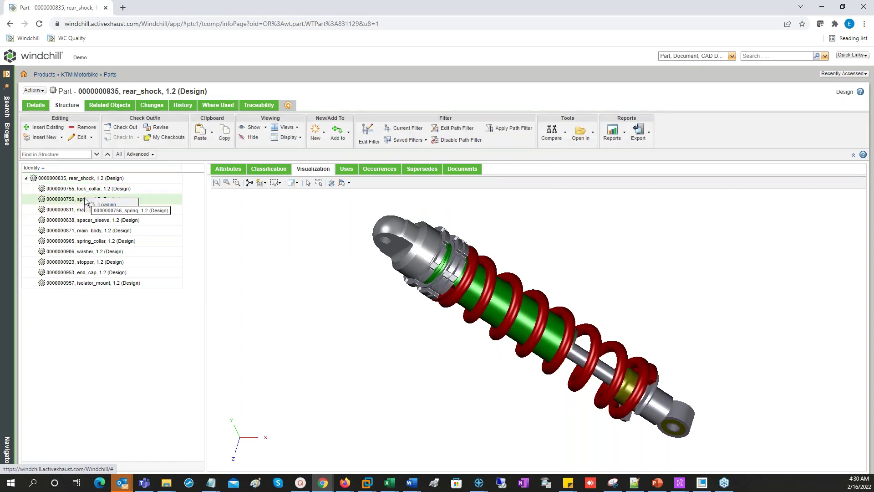
pyautogui.moveTo(132, 283)
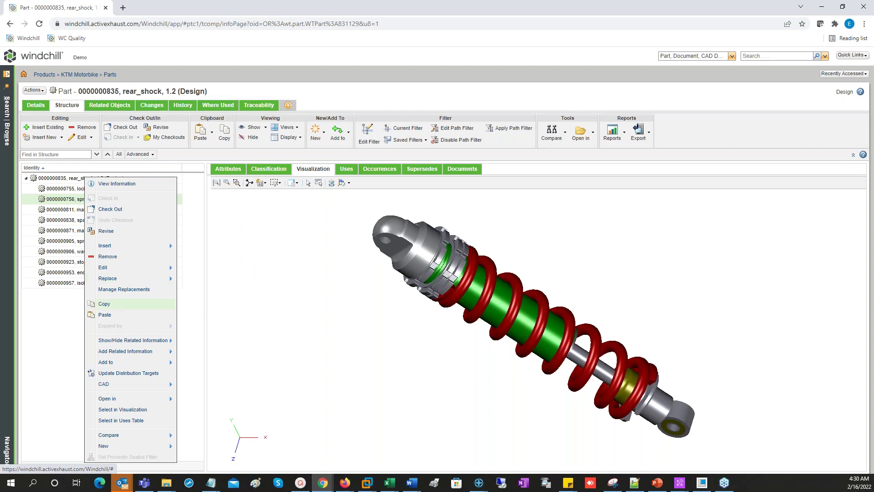
pyautogui.click(58, 337)
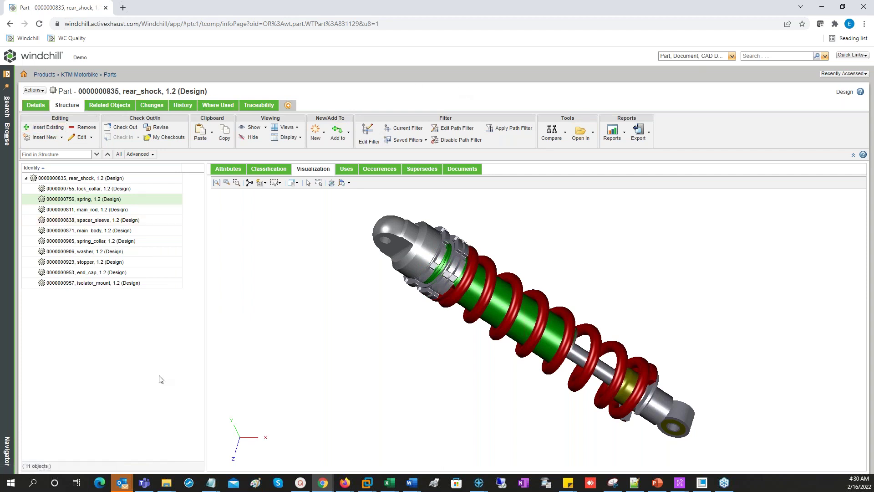
pyautogui.doubleClick(844, 93)
# Review the rear_shock part's details and its Released life-cycle state.
pyautogui.click(37, 106)
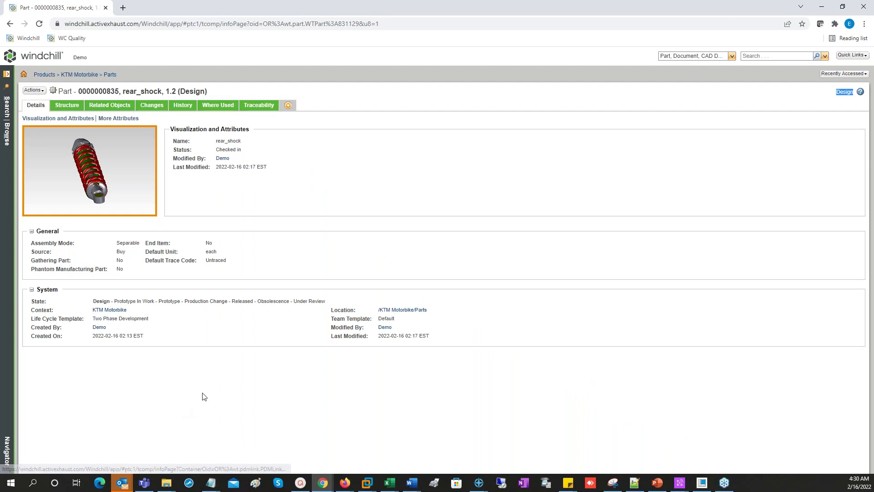
pyautogui.click(246, 309)
pyautogui.doubleClick(243, 301)
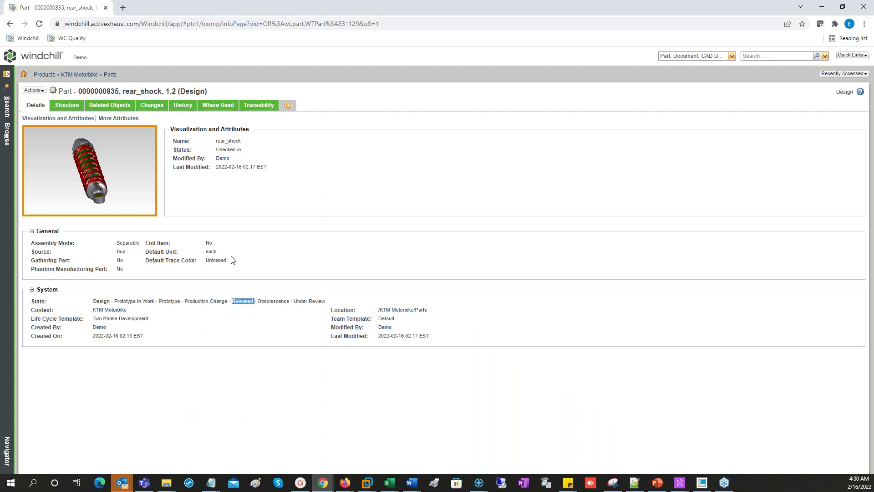
# Start a New Promotion Request for the rear_shock part from its Actions menu.
pyautogui.click(39, 92)
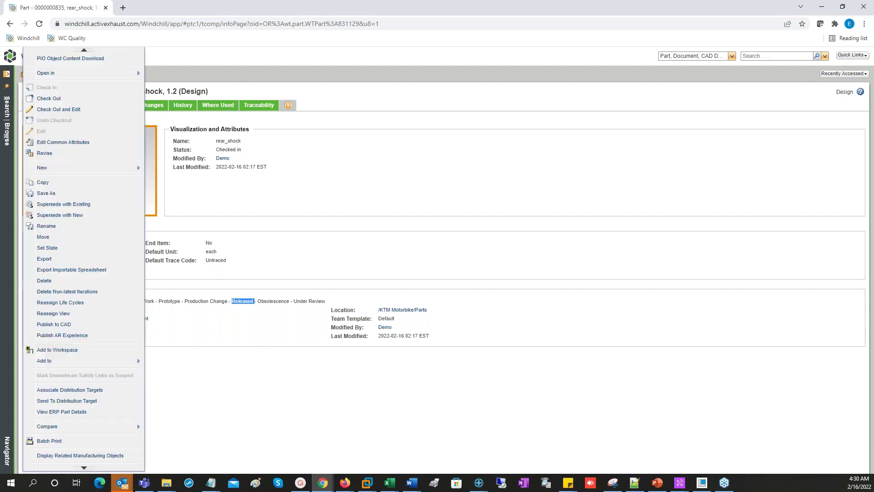
pyautogui.moveTo(137, 172)
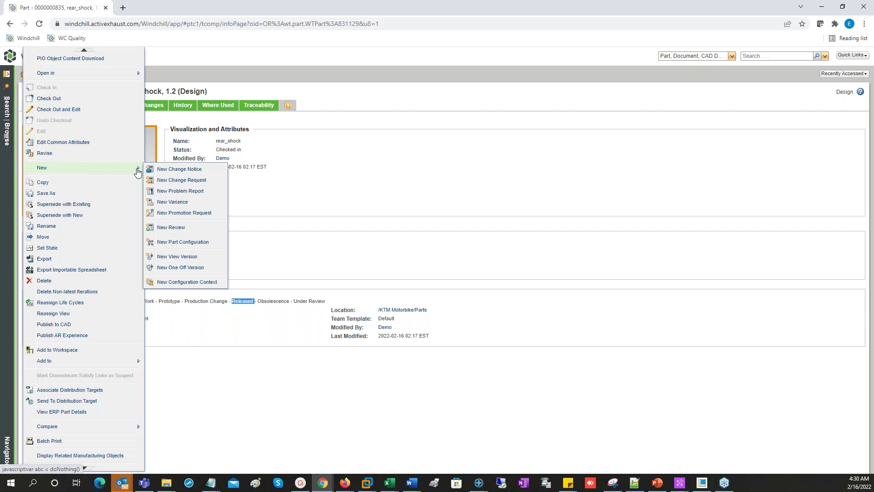
pyautogui.click(182, 213)
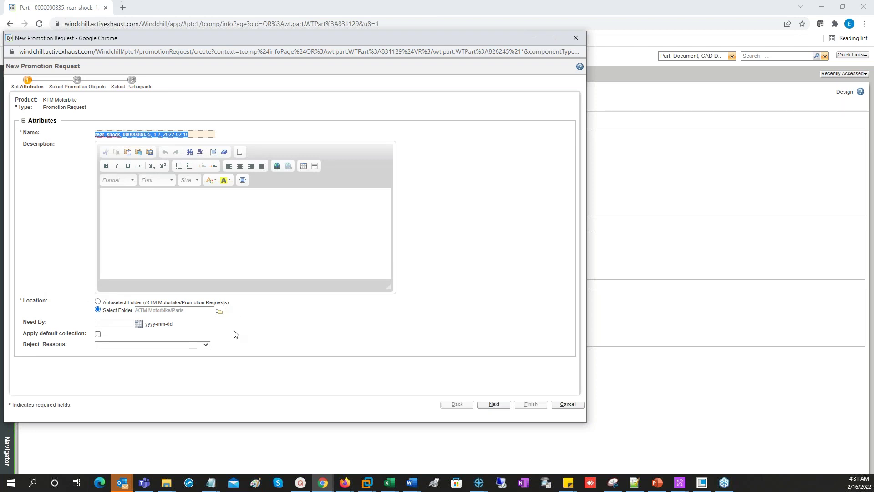
# Check the Need By date and include the rear_shock part as the promotion object.
pyautogui.moveTo(22, 322); pyautogui.dragTo(46, 323)
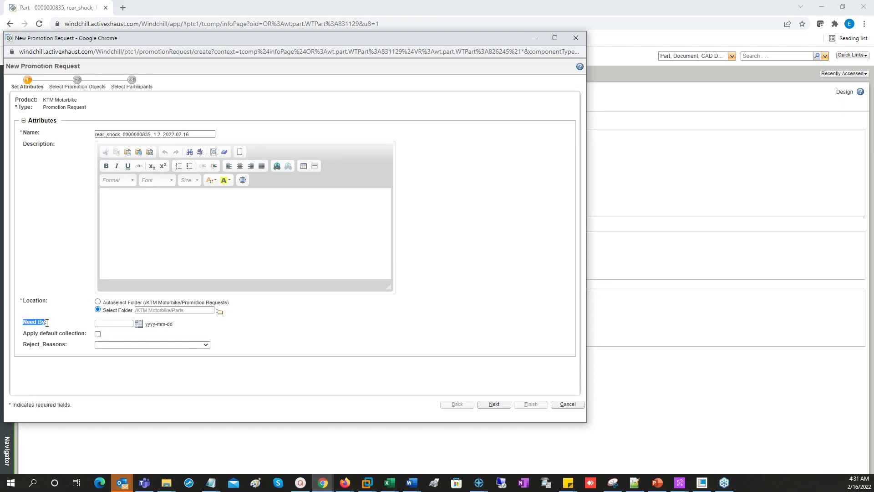
pyautogui.click(128, 324)
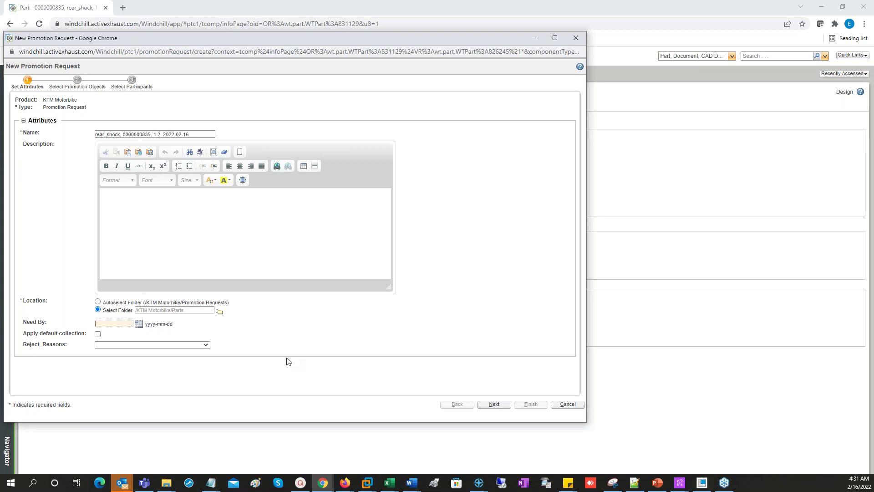
pyautogui.click(494, 404)
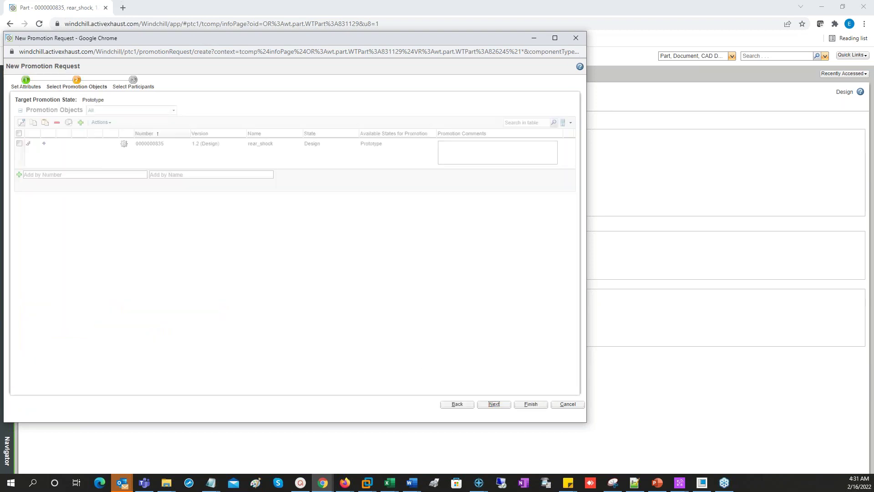
pyautogui.click(19, 134)
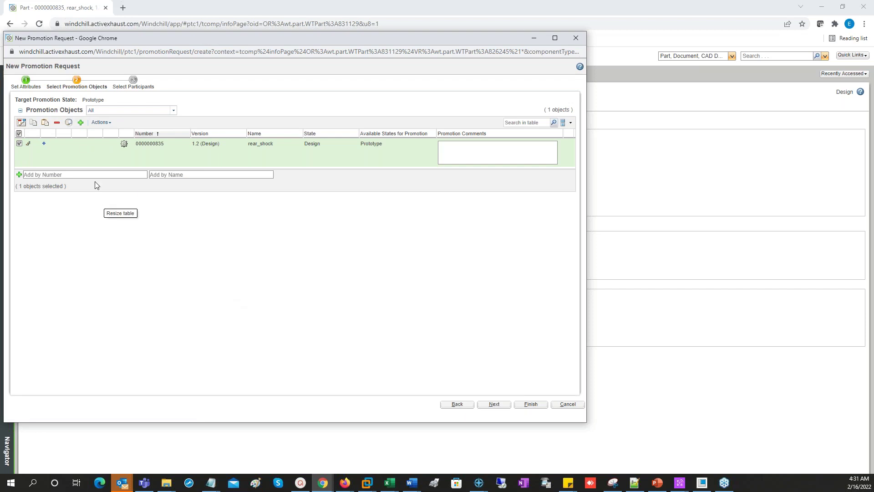
# Target the Prototype state, make the Product Manager member approver, and finish the request.
pyautogui.doubleClick(98, 100)
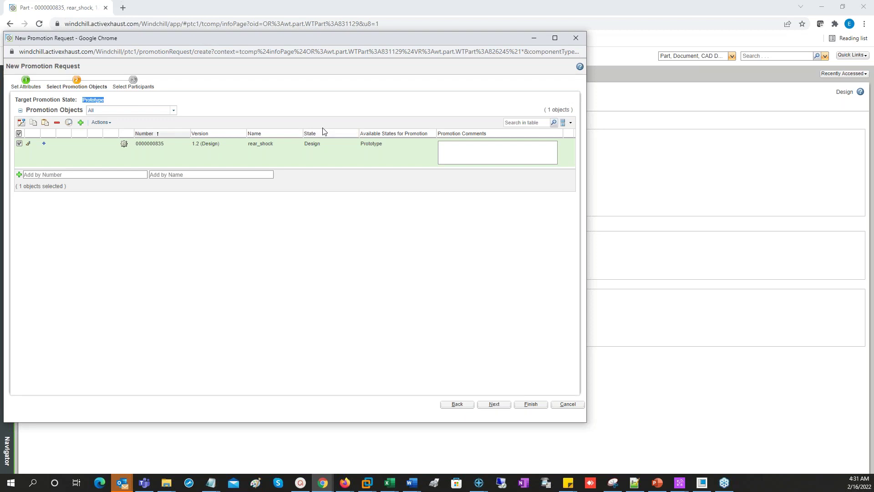
pyautogui.click(494, 403)
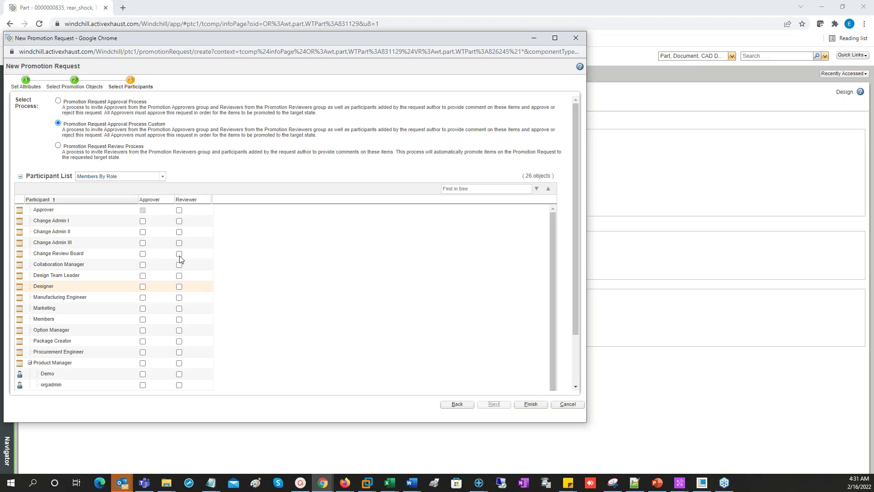
pyautogui.scroll(-3, 144, 303)
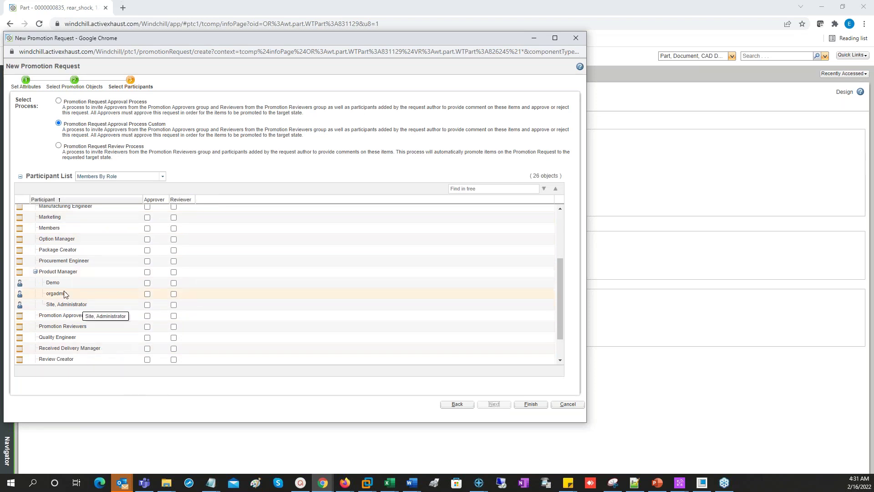
pyautogui.click(147, 283)
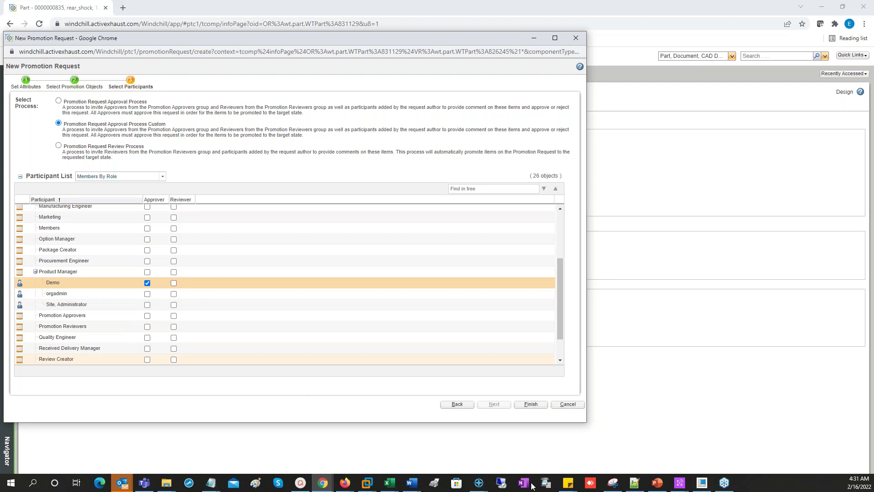
pyautogui.click(531, 404)
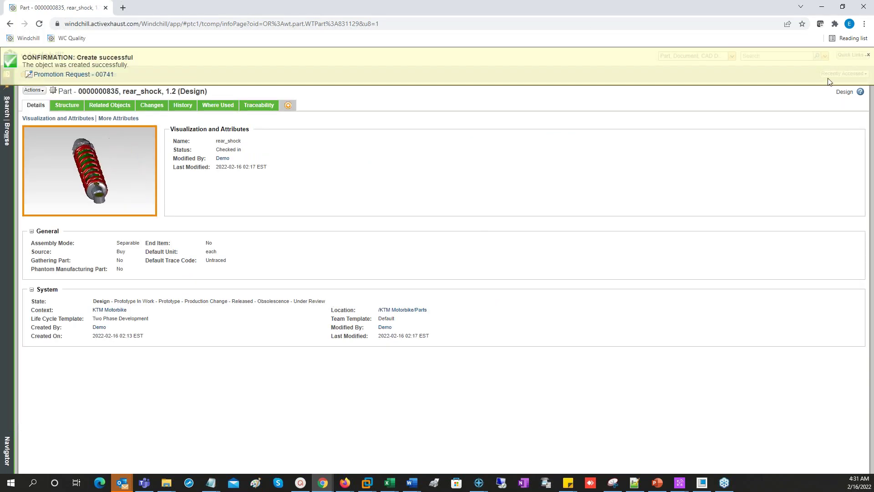
pyautogui.click(867, 56)
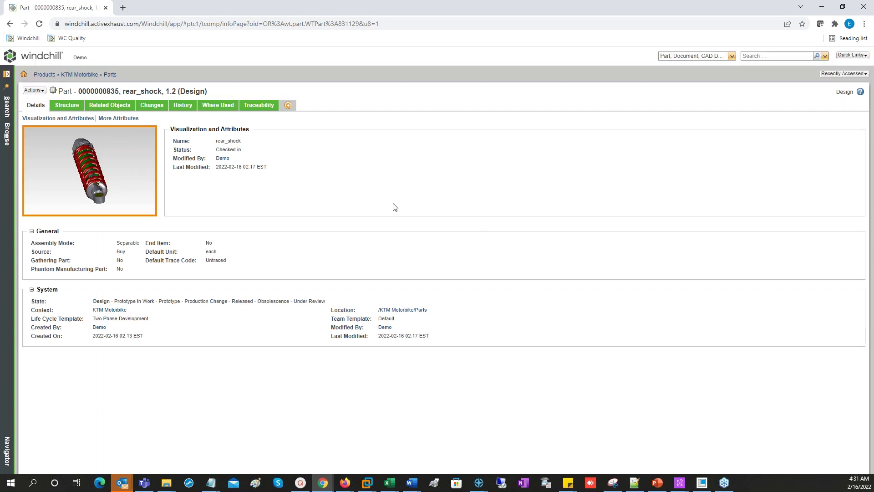
pyautogui.click(50, 61)
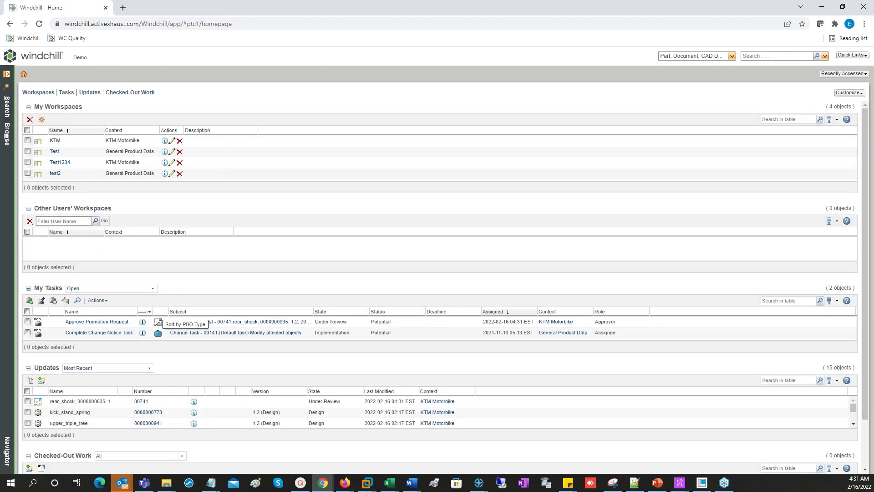
pyautogui.click(114, 322)
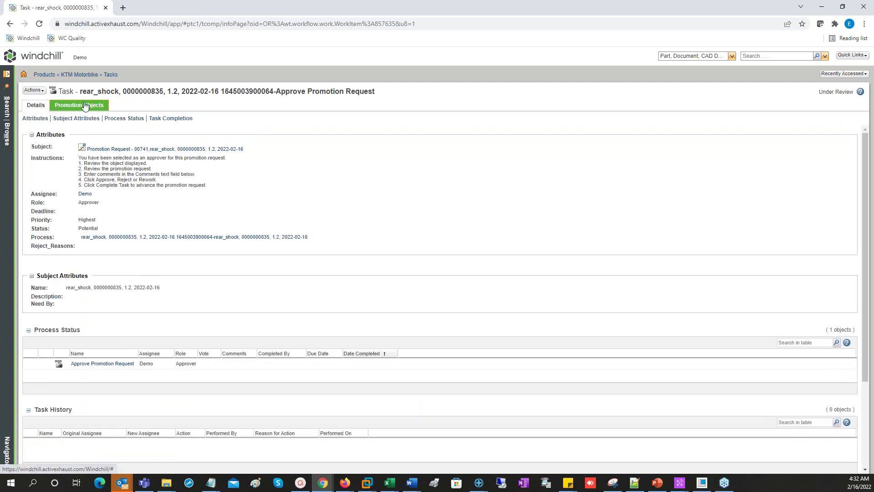
pyautogui.click(86, 108)
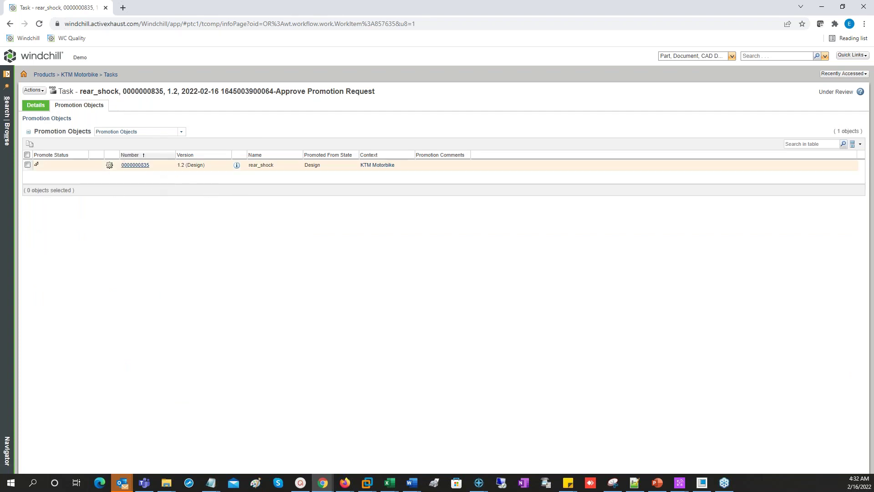
pyautogui.click(136, 166)
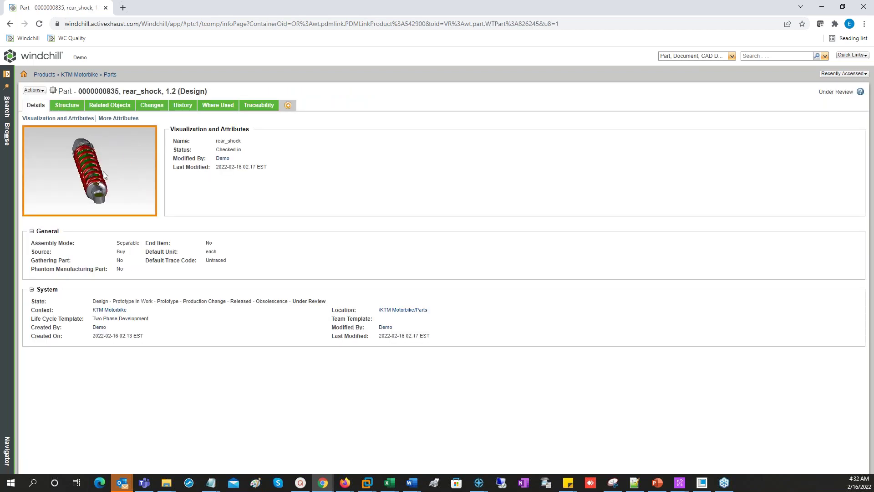
pyautogui.click(122, 205)
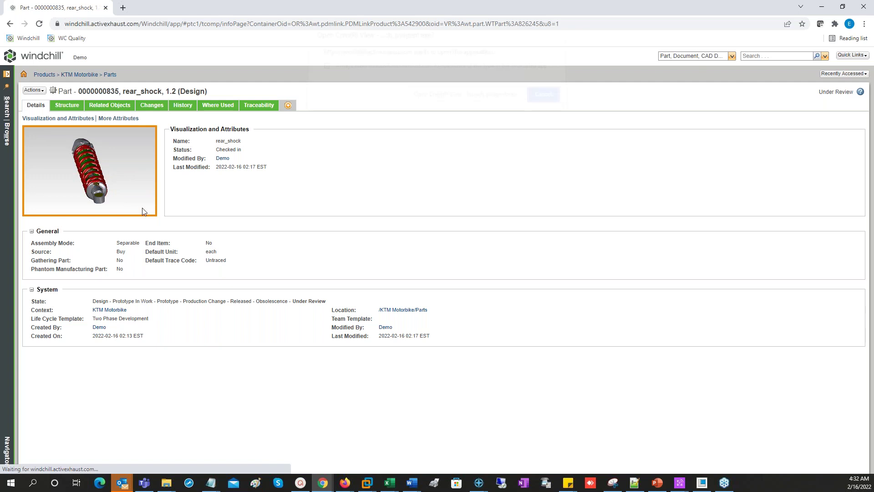
pyautogui.click(478, 101)
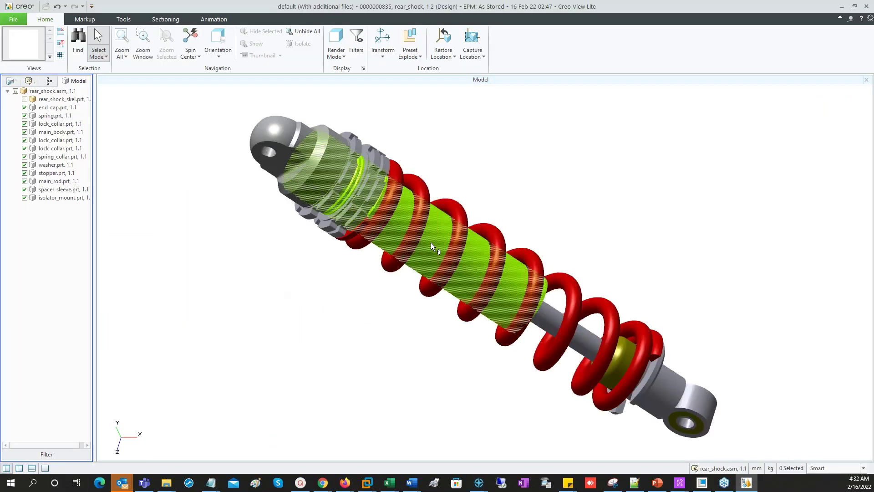
pyautogui.moveTo(430, 242)
pyautogui.mouseDown(button='middle')
pyautogui.moveTo(476, 279)
pyautogui.moveTo(513, 226)
pyautogui.mouseUp(button='middle')
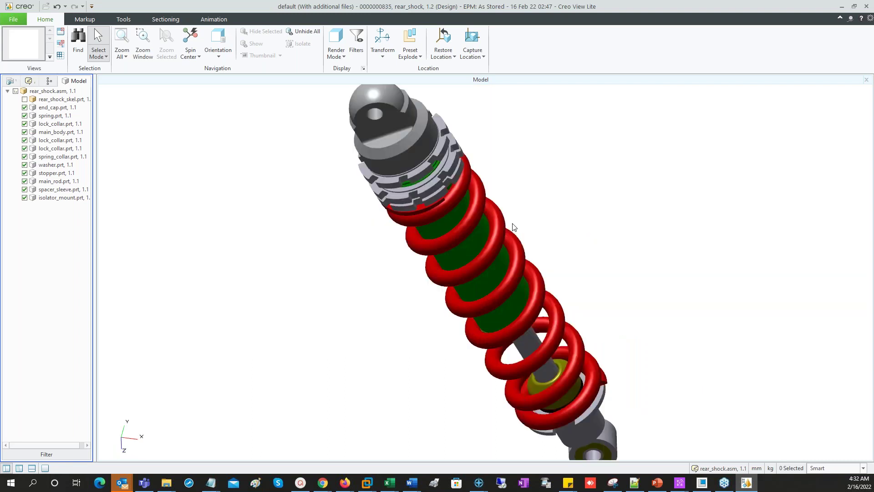
pyautogui.scroll(-3, 469, 246)
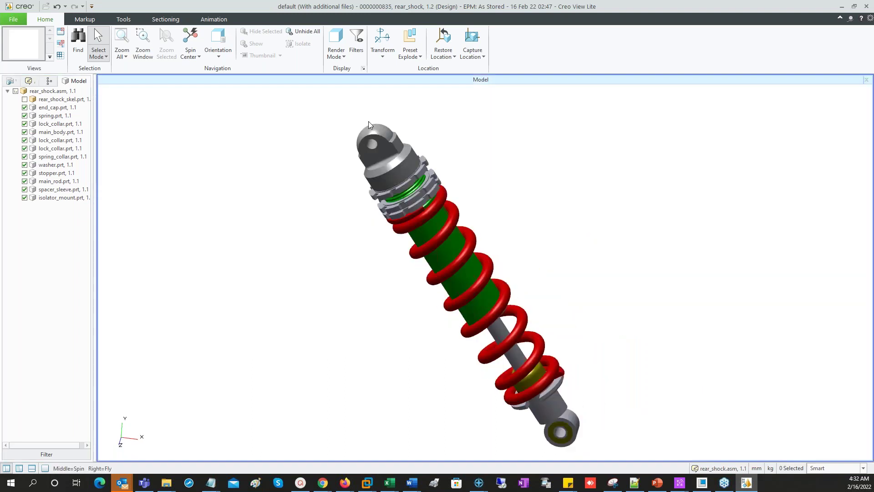
pyautogui.scroll(3, 368, 121)
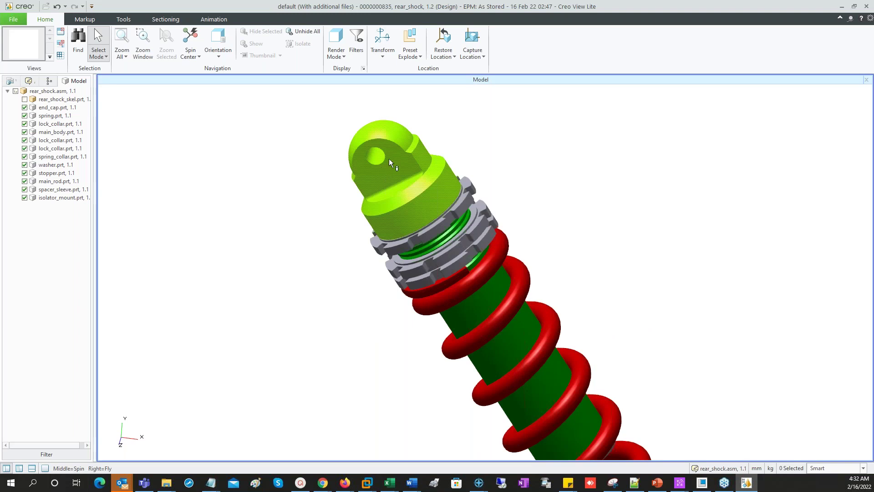
pyautogui.click(364, 192)
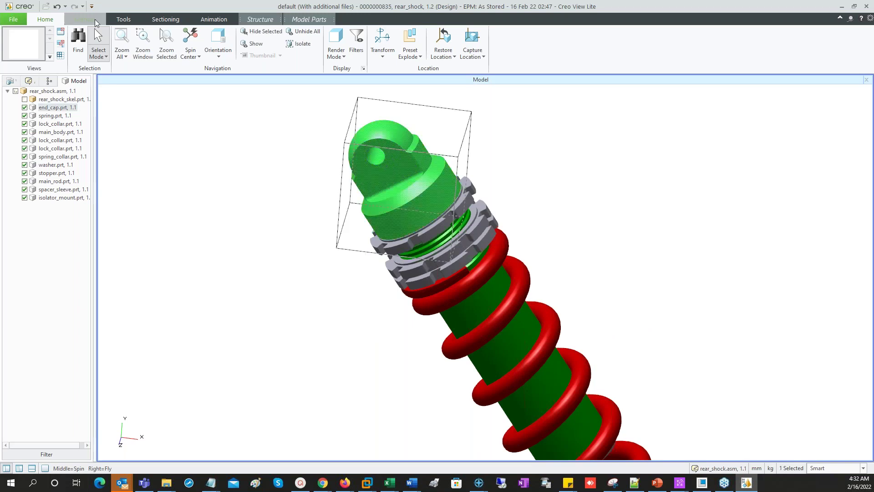
# Measure the end cap pin hole's 10.000 mm diameter and place the label beside the model.
pyautogui.click(85, 19)
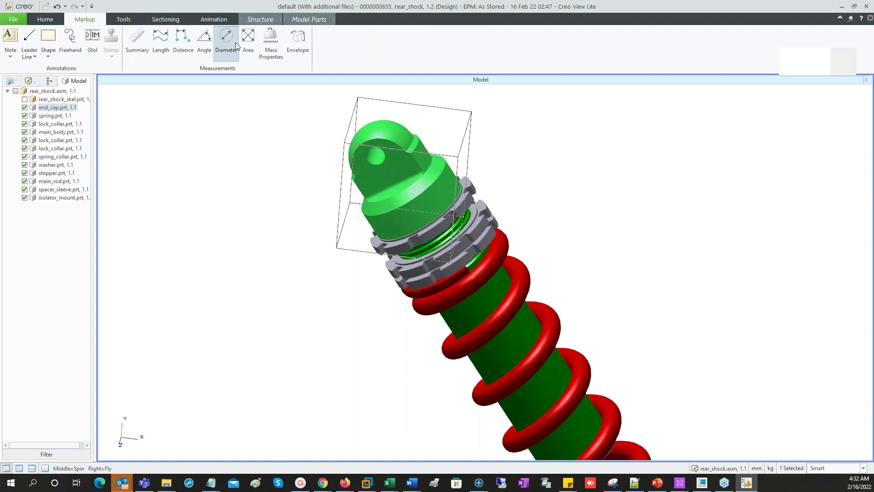
pyautogui.click(375, 159)
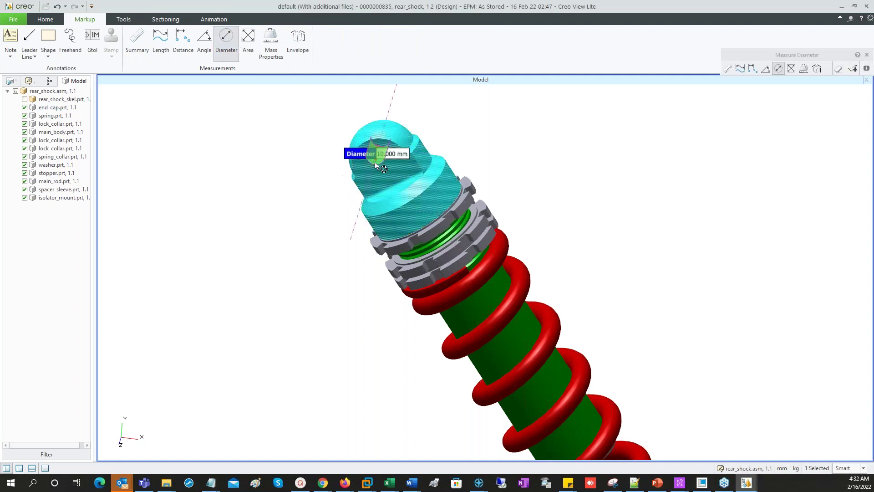
pyautogui.moveTo(350, 155); pyautogui.dragTo(235, 126)
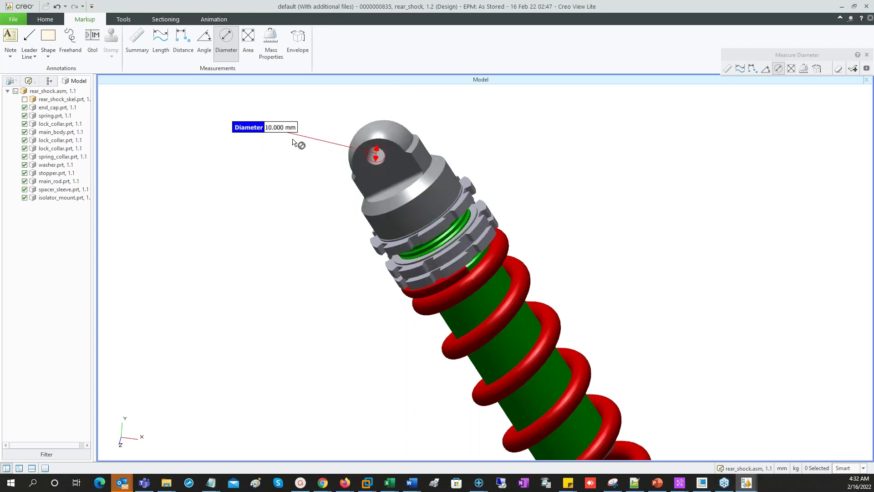
pyautogui.scroll(1, 293, 142)
pyautogui.scroll(1, 293, 142)
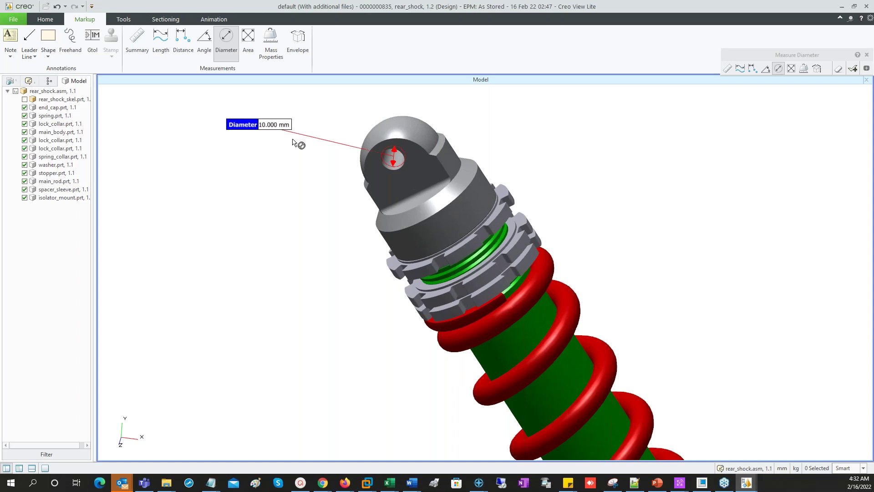
pyautogui.scroll(-4, 296, 143)
pyautogui.scroll(3, 329, 203)
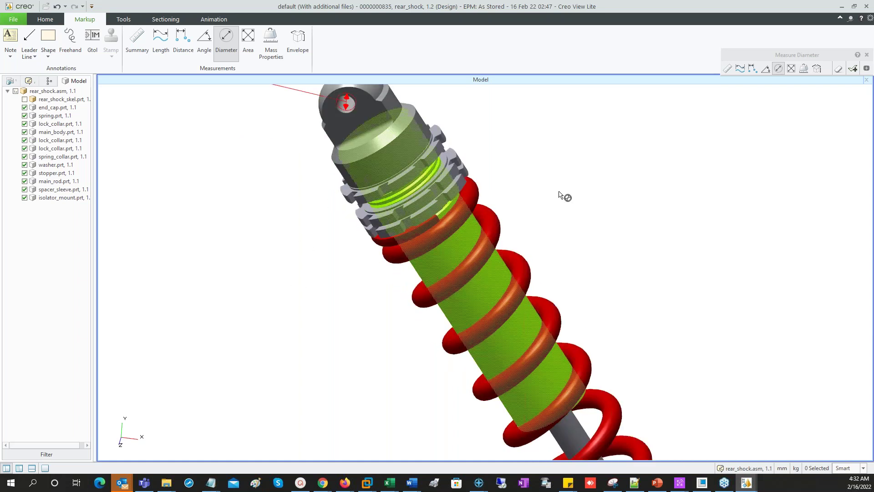
pyautogui.click(853, 69)
# Orbit the shock model to view the whole assembly.
pyautogui.scroll(-4, 342, 221)
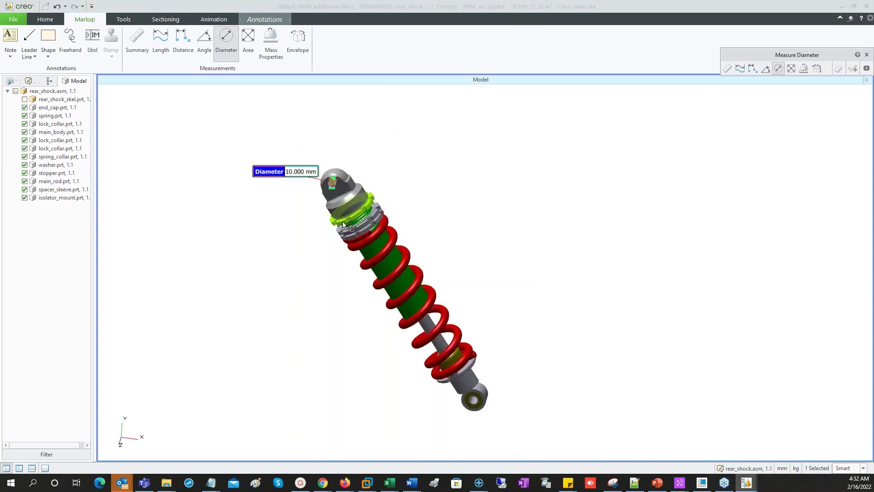
pyautogui.scroll(2, 342, 221)
pyautogui.scroll(-2, 468, 187)
pyautogui.moveTo(453, 169)
pyautogui.mouseDown(button='middle')
pyautogui.moveTo(441, 178)
pyautogui.moveTo(357, 169)
pyautogui.moveTo(390, 211)
pyautogui.moveTo(346, 274)
pyautogui.mouseUp(button='middle')
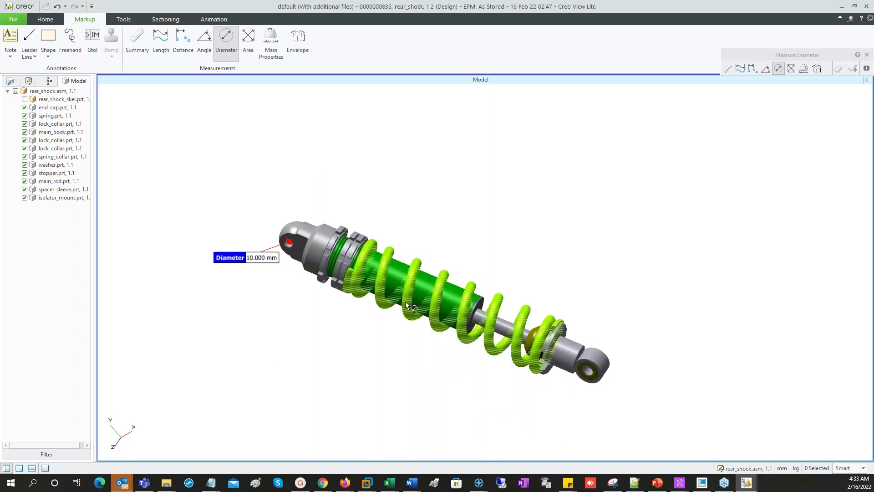
pyautogui.moveTo(406, 305); pyautogui.dragTo(446, 257, button='middle')
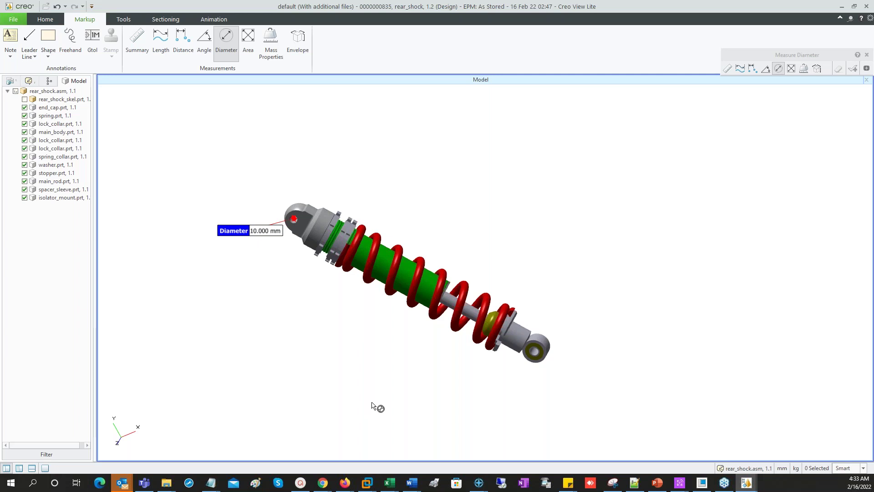
pyautogui.click(47, 91)
pyautogui.click(299, 41)
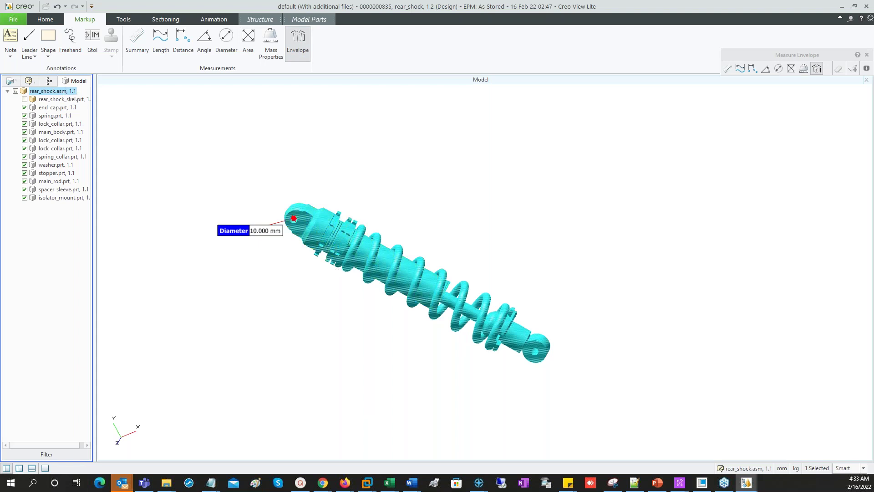
pyautogui.click(501, 269)
pyautogui.click(866, 55)
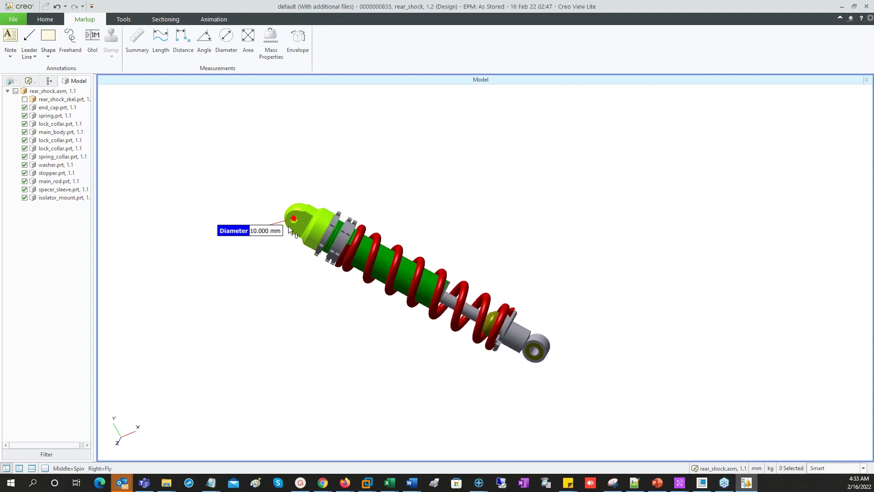
pyautogui.click(63, 93)
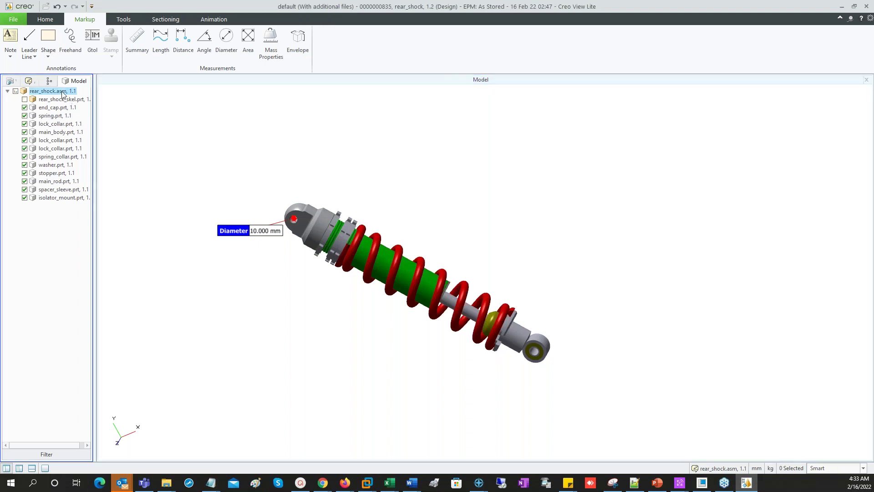
pyautogui.click(307, 45)
pyautogui.moveTo(455, 255)
pyautogui.mouseDown(button='middle')
pyautogui.moveTo(466, 259)
pyautogui.moveTo(410, 228)
pyautogui.moveTo(441, 226)
pyautogui.moveTo(452, 241)
pyautogui.mouseUp(button='middle')
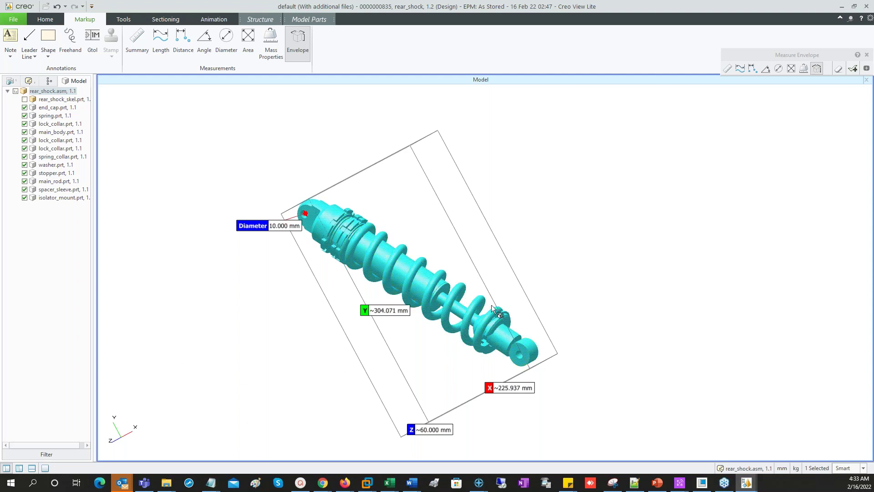
pyautogui.click(629, 243)
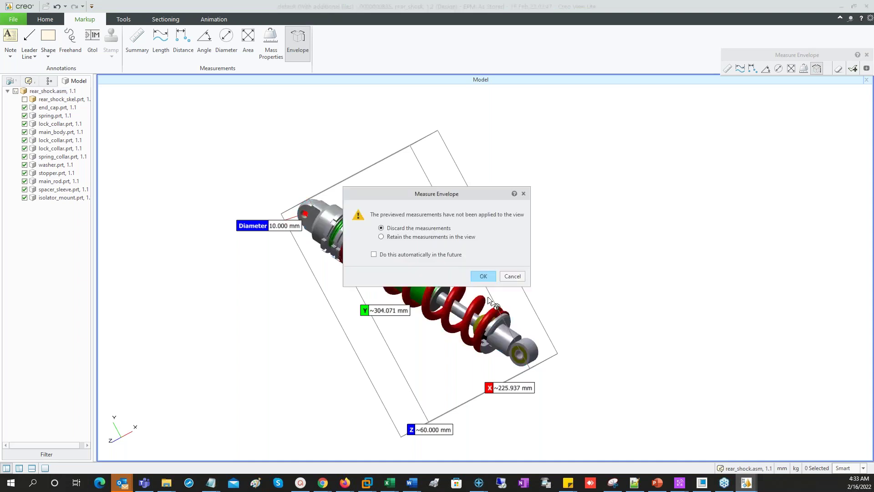
pyautogui.click(482, 276)
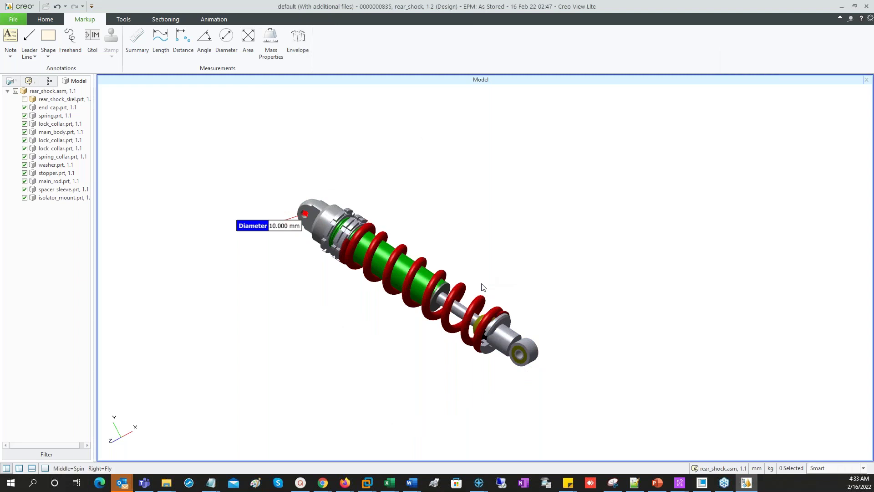
# Spin the shock once more, then close Creo View Lite without saving the Annotation Set.
pyautogui.moveTo(176, 265); pyautogui.dragTo(250, 288, button='middle')
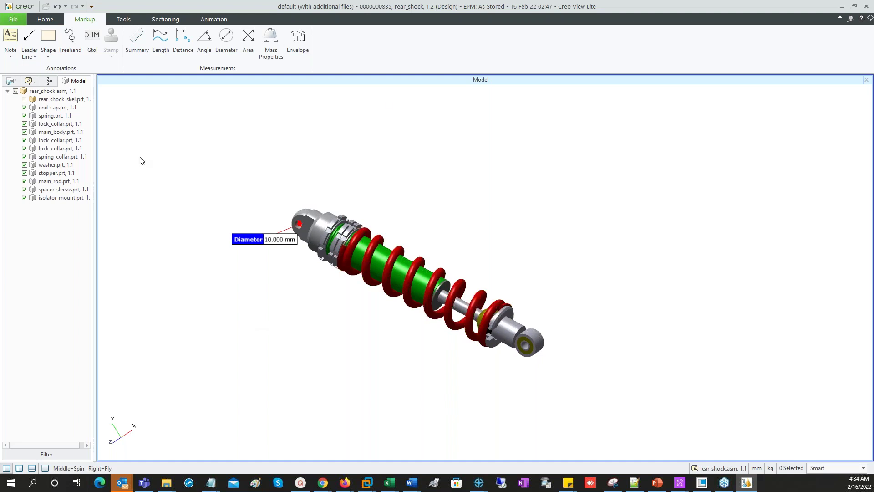
pyautogui.moveTo(428, 255); pyautogui.dragTo(460, 305, button='middle')
pyautogui.scroll(3, 478, 297)
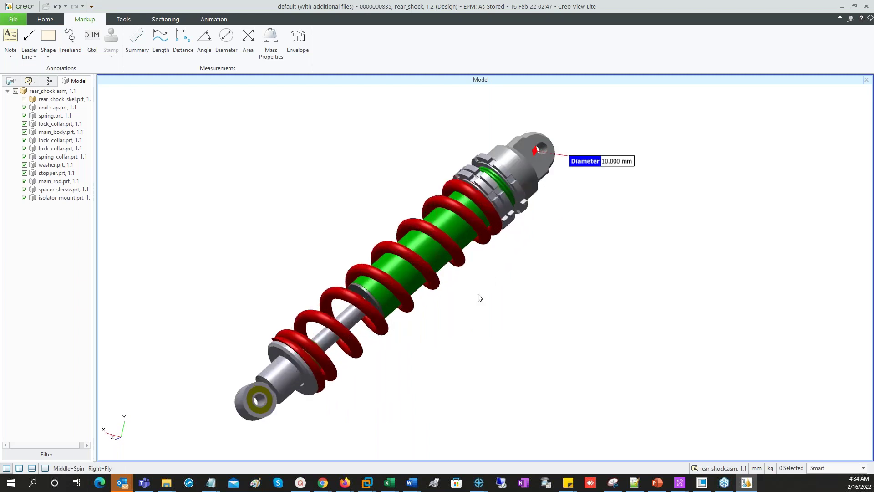
pyautogui.moveTo(335, 286); pyautogui.dragTo(344, 313, button='middle')
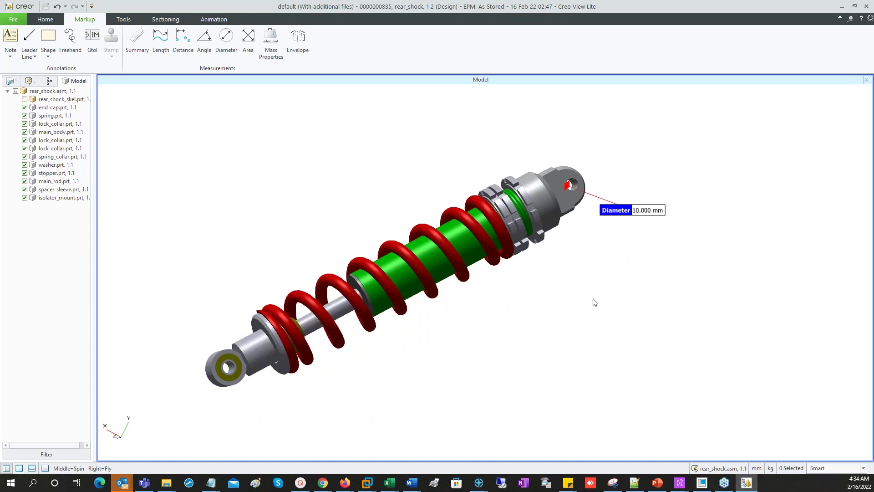
pyautogui.click(866, 6)
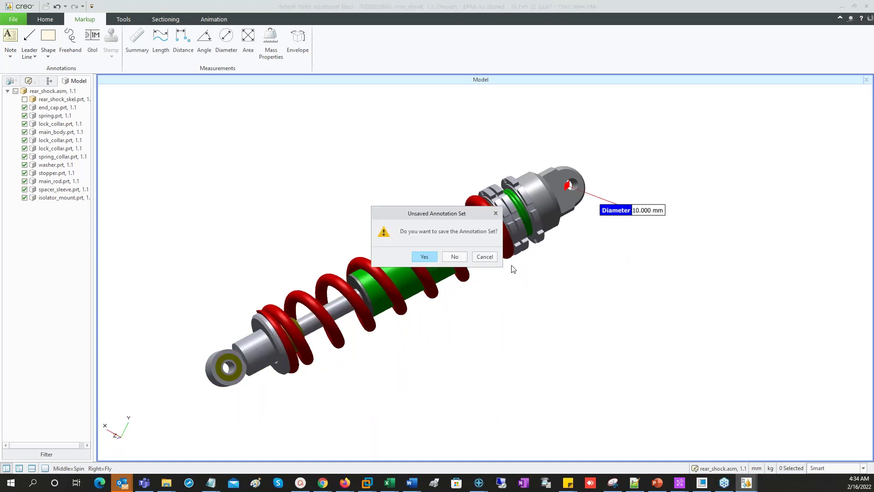
pyautogui.click(454, 257)
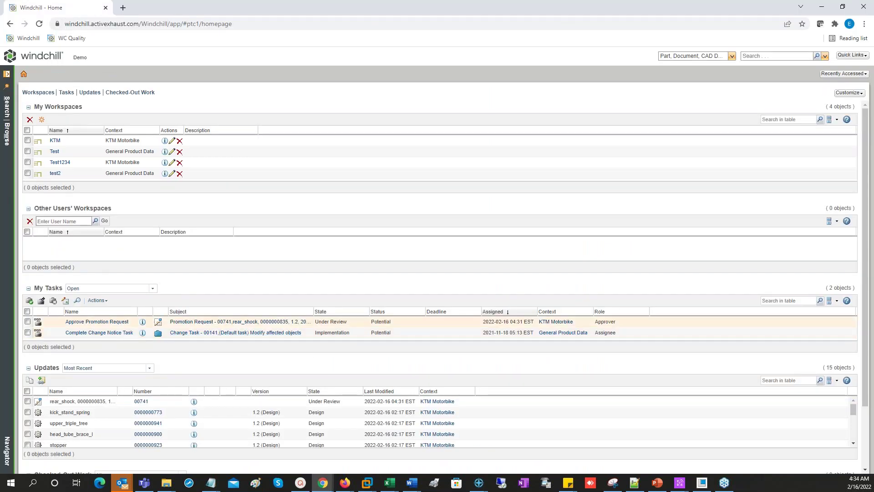
# Open the Approve Promotion Request task, set Routing Options to Approve, and complete it.
pyautogui.click(104, 322)
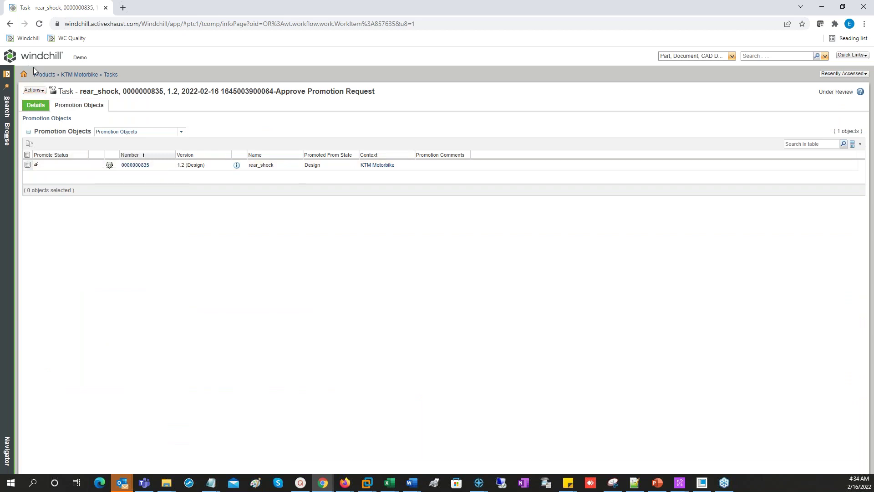
pyautogui.click(36, 106)
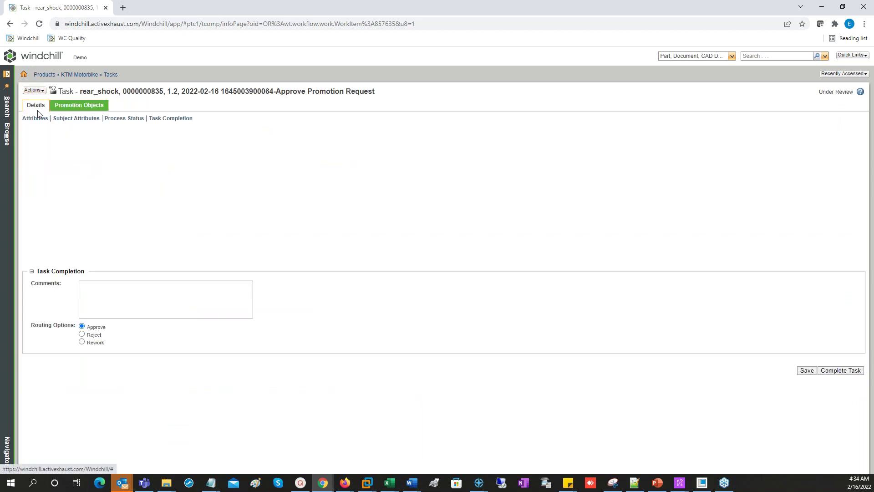
pyautogui.scroll(-3, 132, 419)
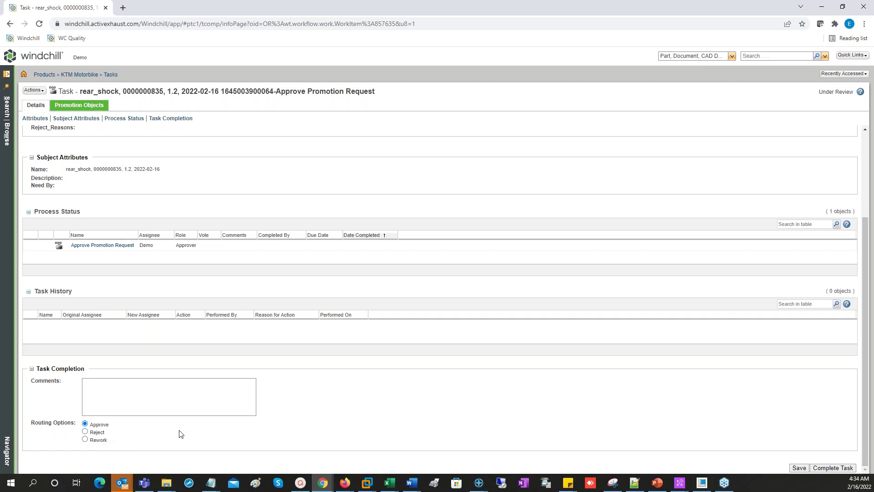
pyautogui.click(99, 440)
pyautogui.click(102, 395)
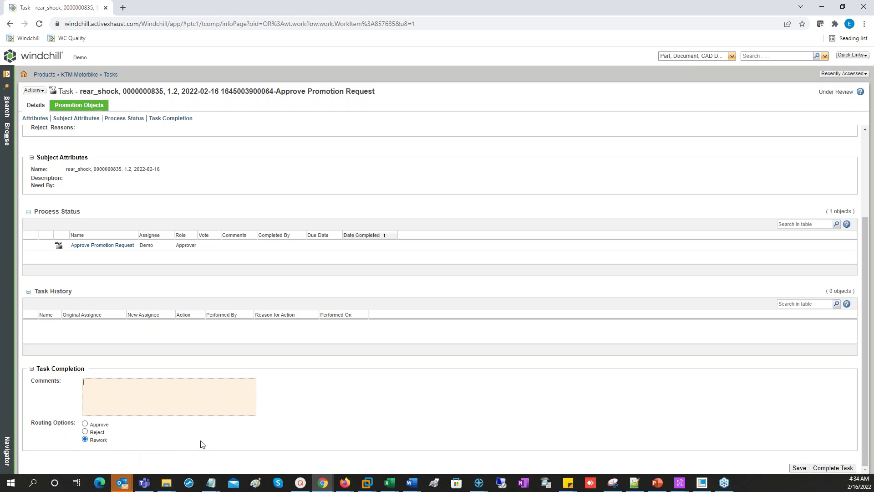
pyautogui.click(103, 424)
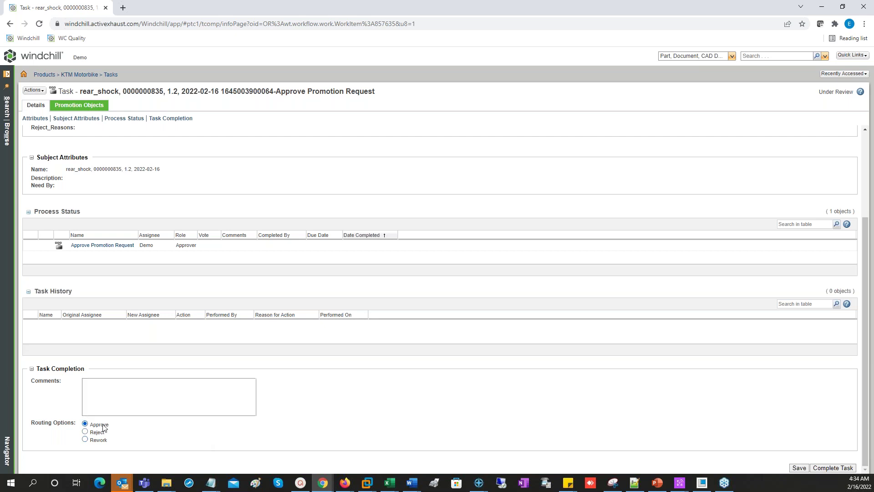
pyautogui.click(828, 467)
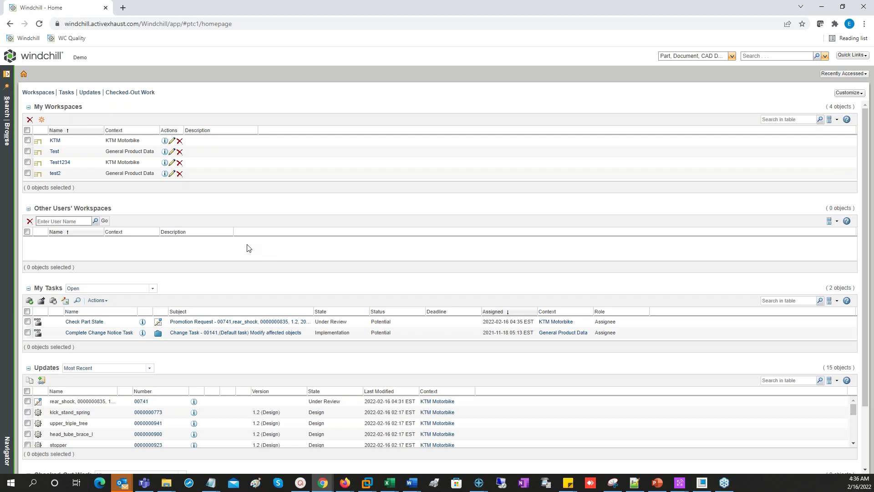
# Scroll the reloaded home page to check My Tasks and Checked-Out Work.
pyautogui.scroll(-2, 248, 249)
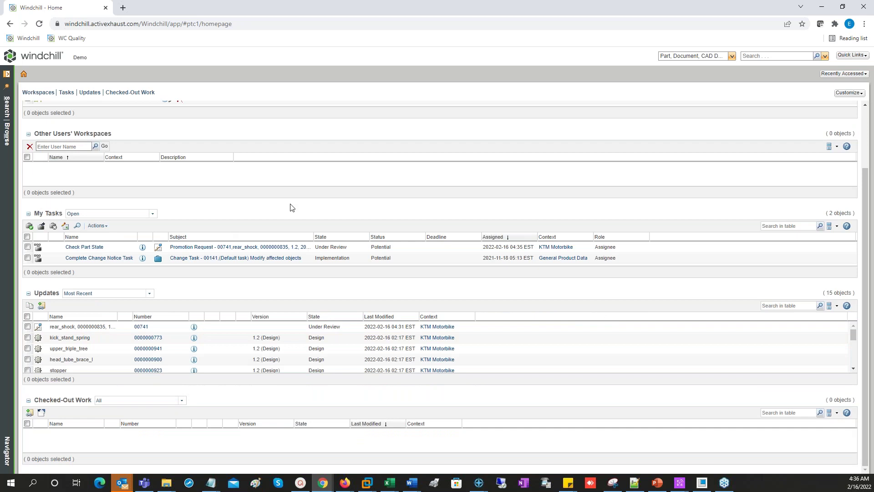
pyautogui.scroll(2, 292, 208)
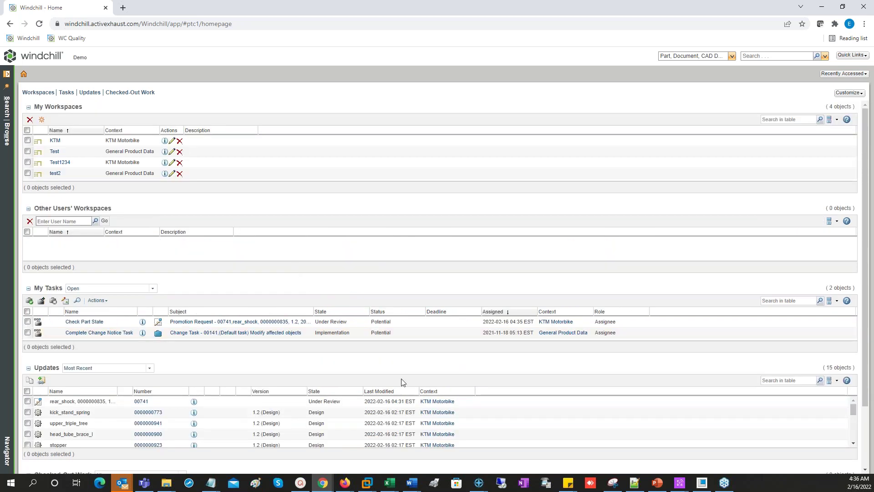